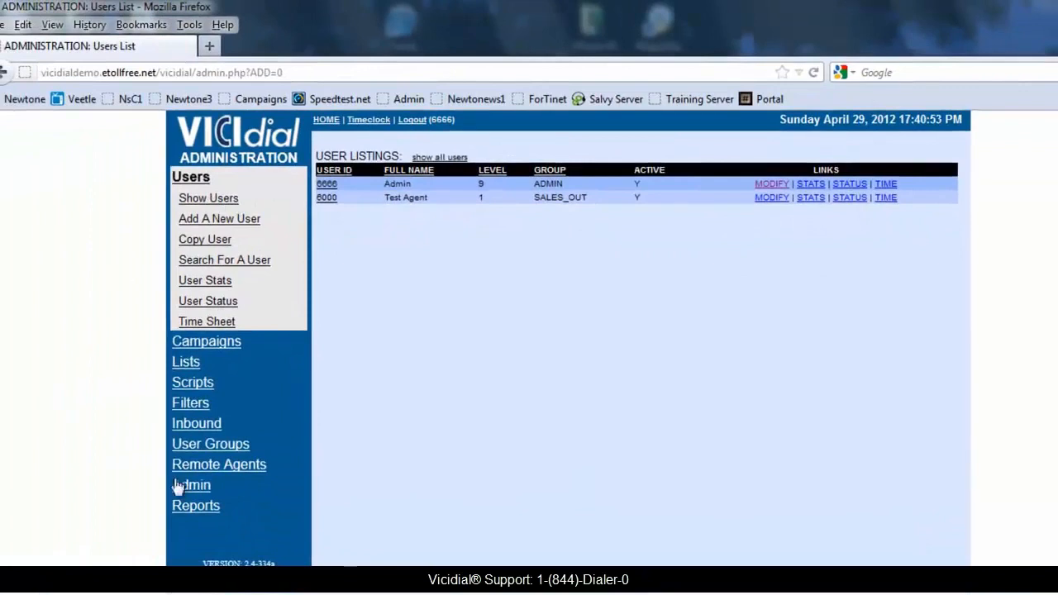
Open the form for adding a new phone from the admin phone listings.
left_click(183, 487)
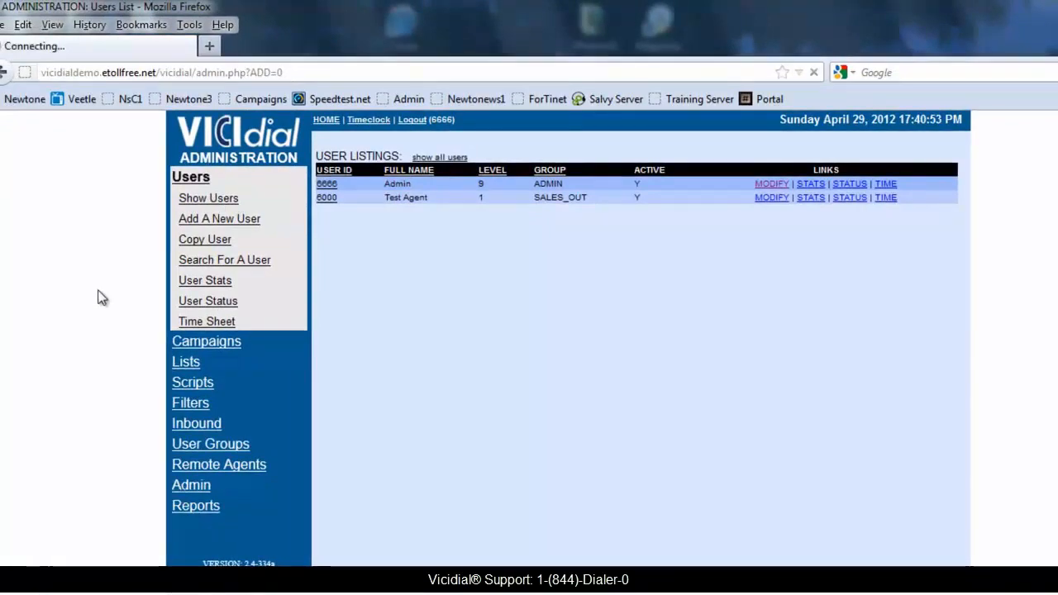
left_click(430, 218)
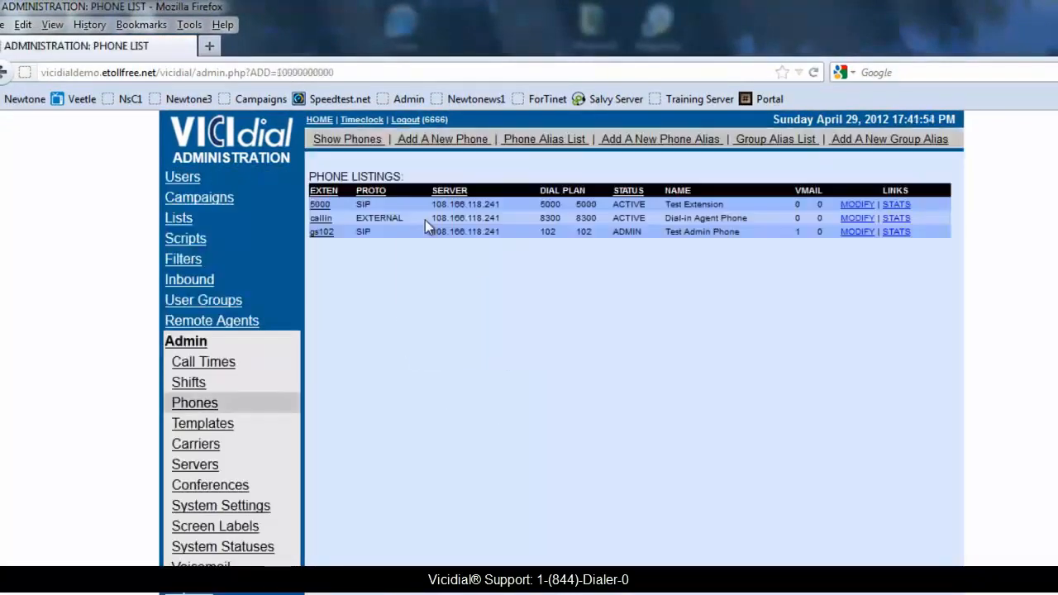
left_click(439, 140)
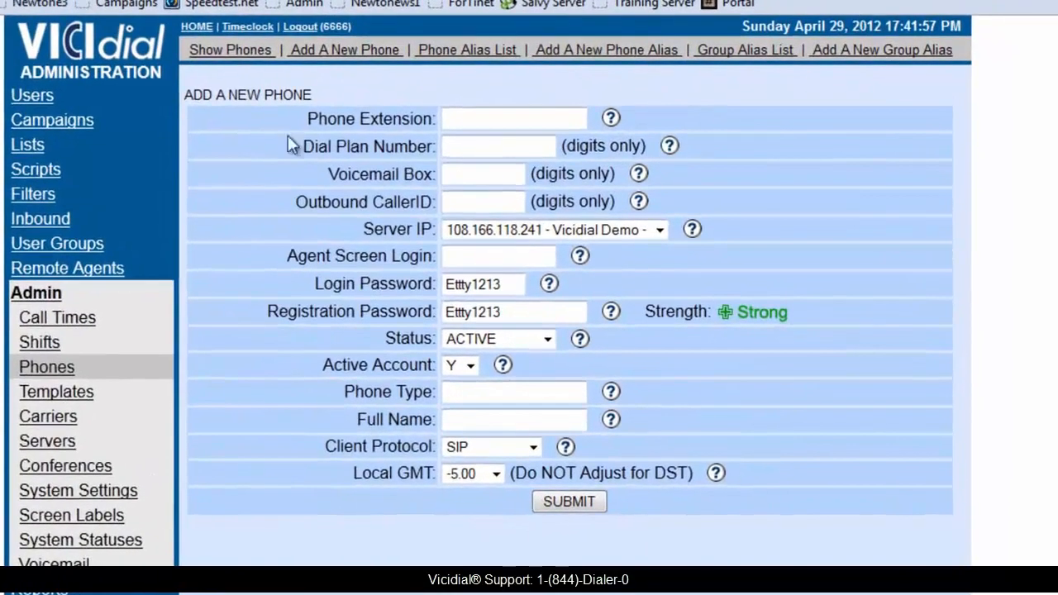
Enter 6000 as the new phone's extension, dial plan number and voicemail box, leaving the outbound caller ID blank.
left_click(531, 154)
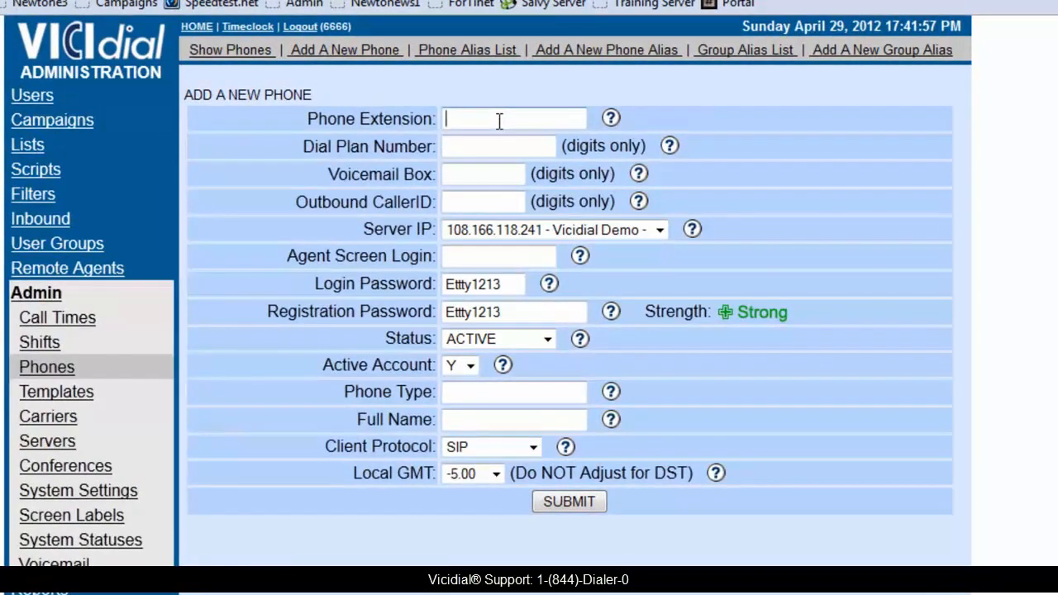
type("6000")
double_click(514, 118)
key("ctrl+c")
left_click(466, 152)
key("ctrl+v")
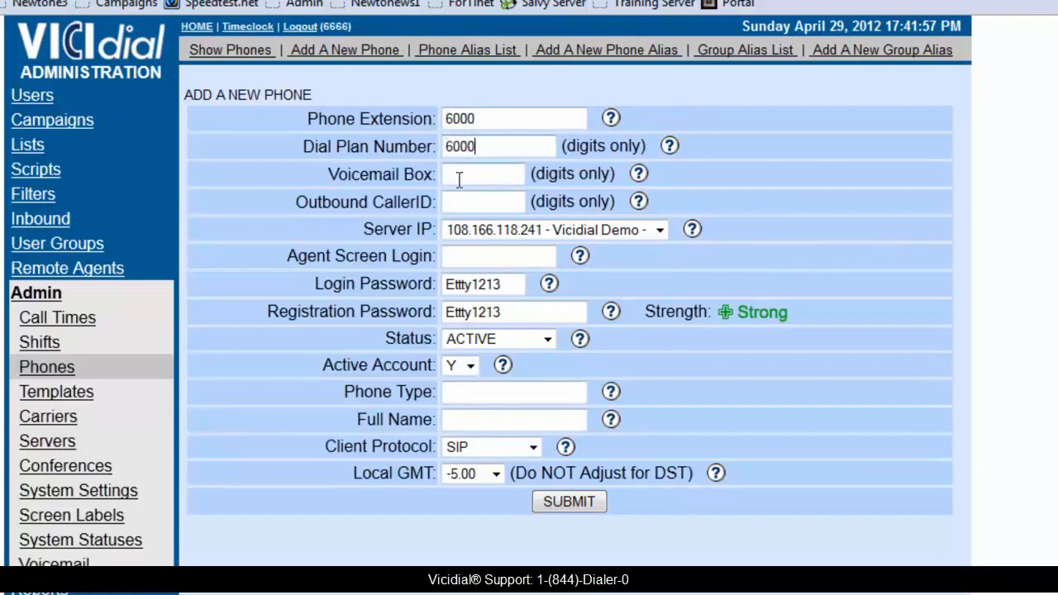
left_click(457, 176)
key("ctrl+v")
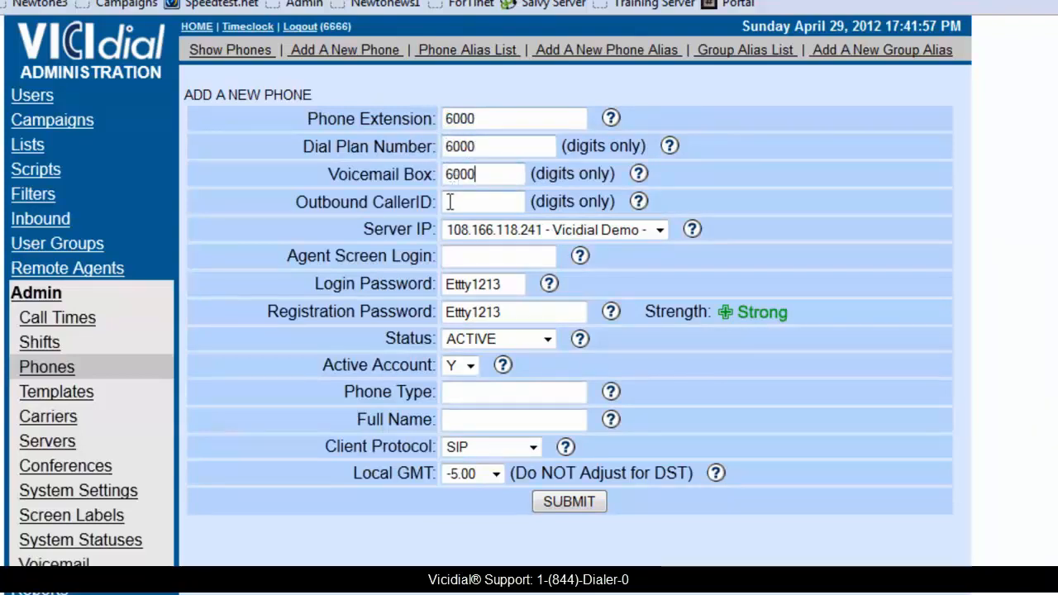
left_click_drag(295, 201, 442, 211)
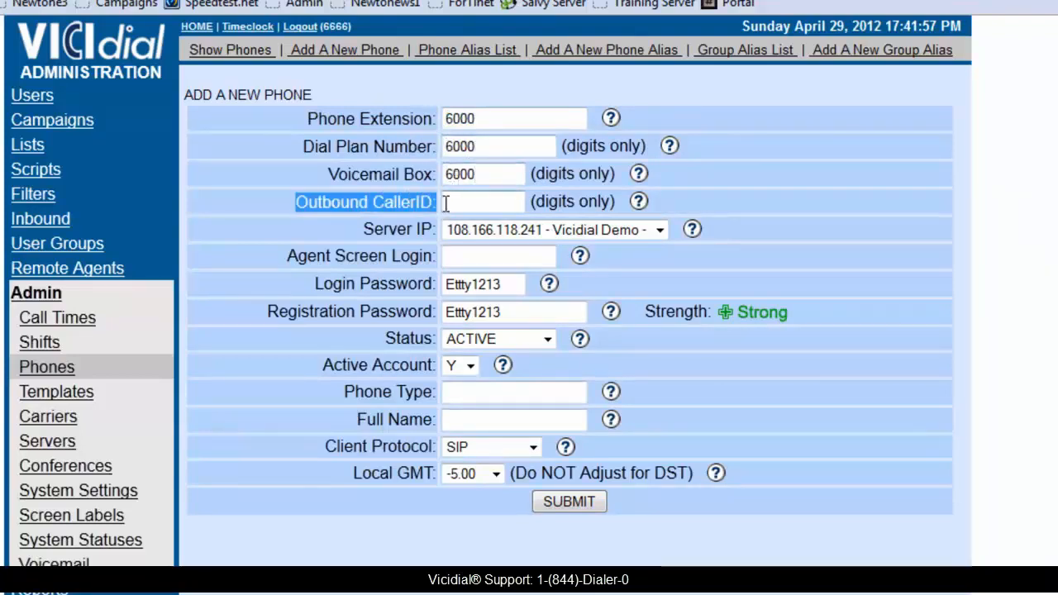
left_click(447, 202)
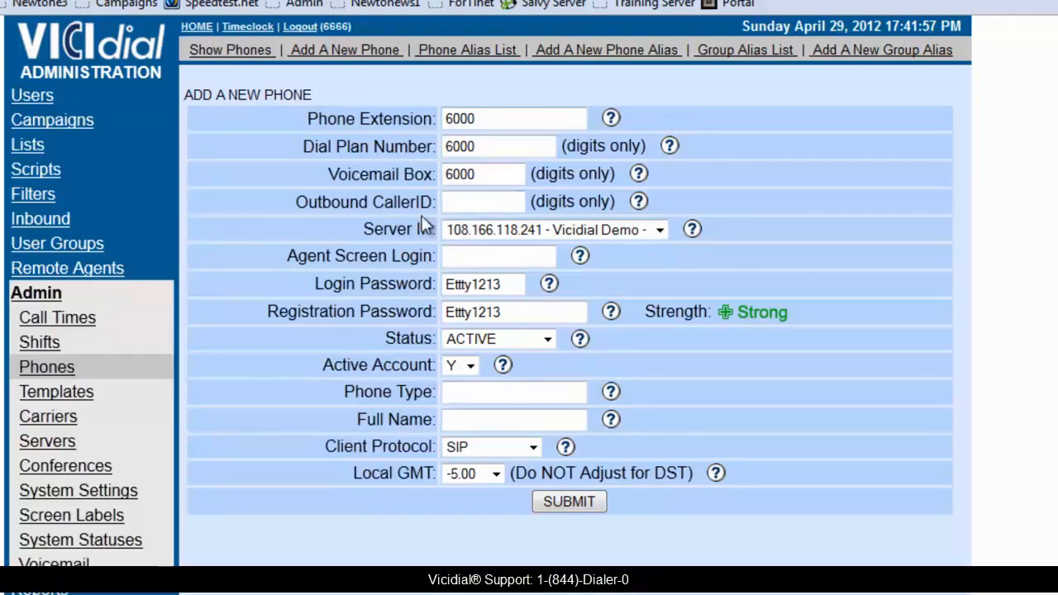
Set the new phone's agent screen login to 6000.
double_click(389, 230)
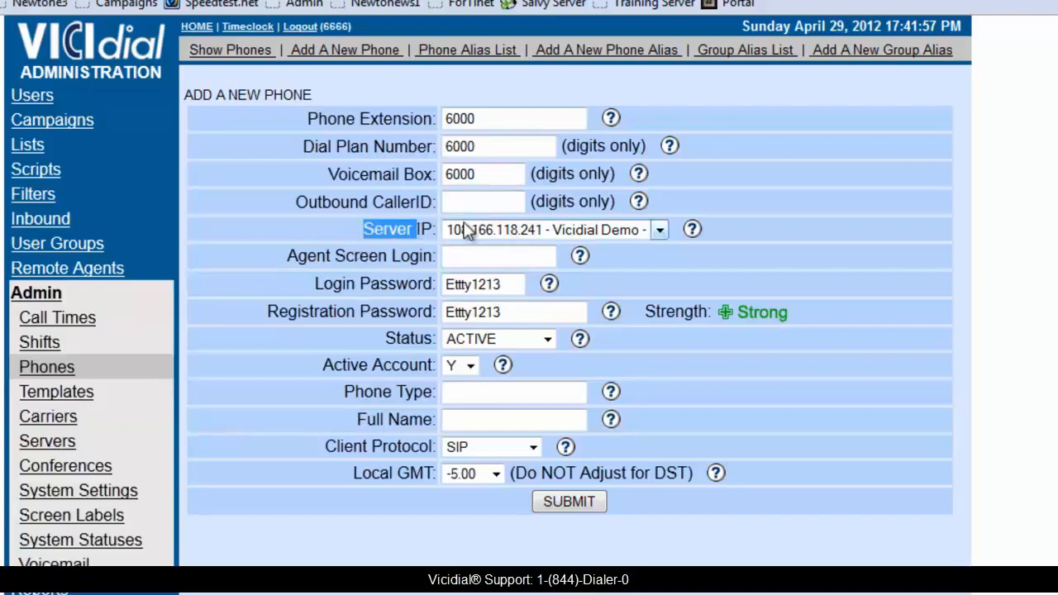
left_click(275, 273)
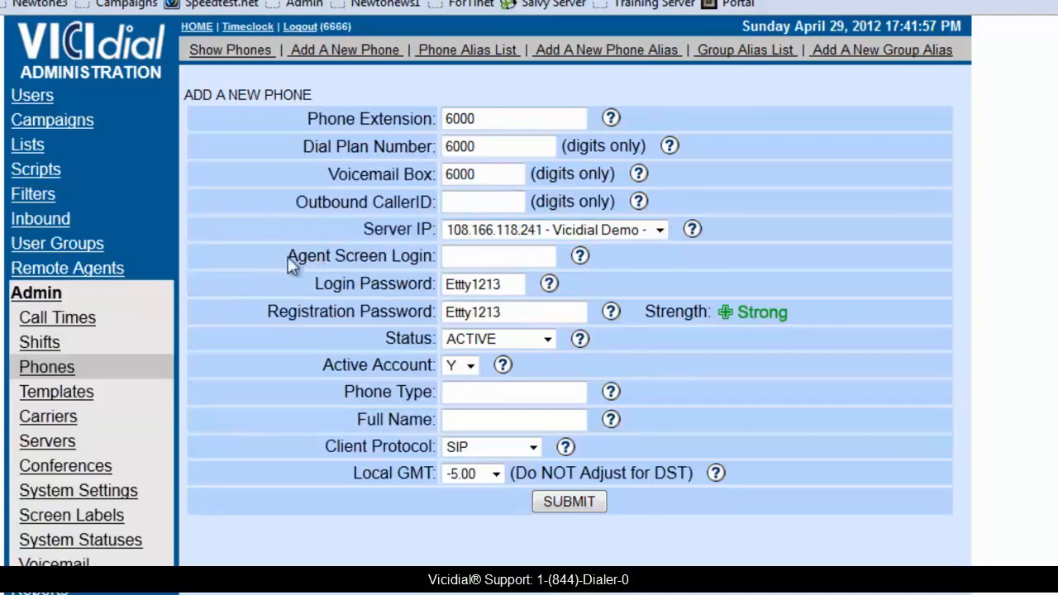
left_click(464, 253)
type("6000")
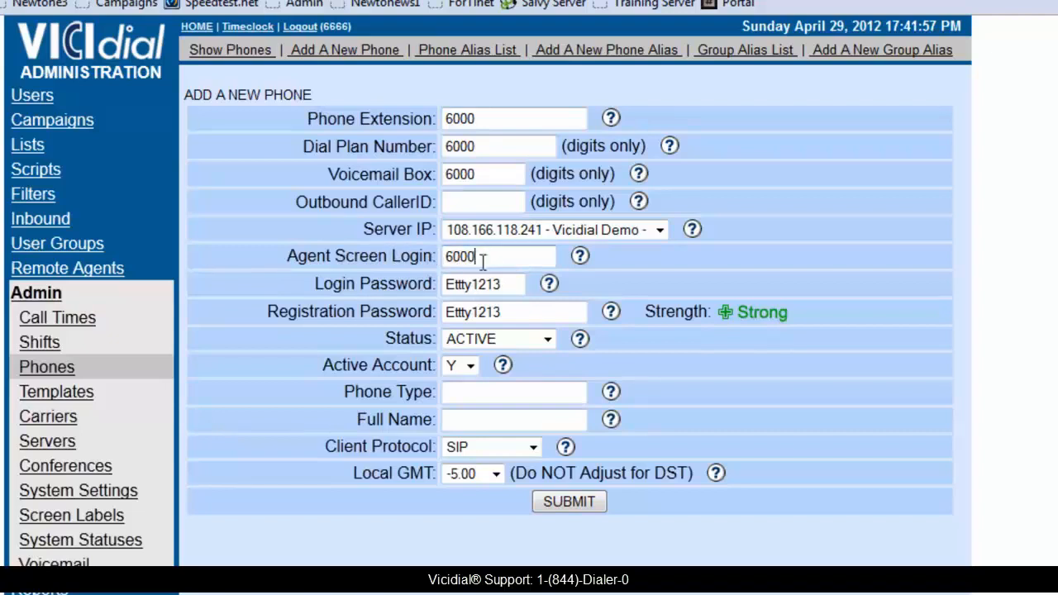
Replace the new phone's default login password and registration password with new passwords.
left_click_drag(502, 284, 386, 281)
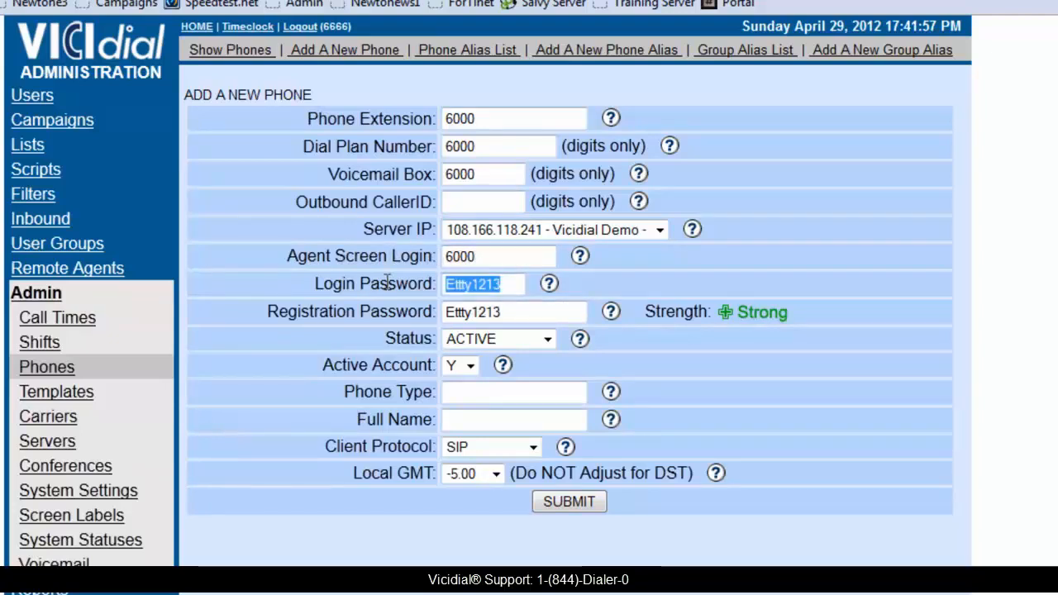
type("Pass")
key("BackSpace")
key("BackSpace")
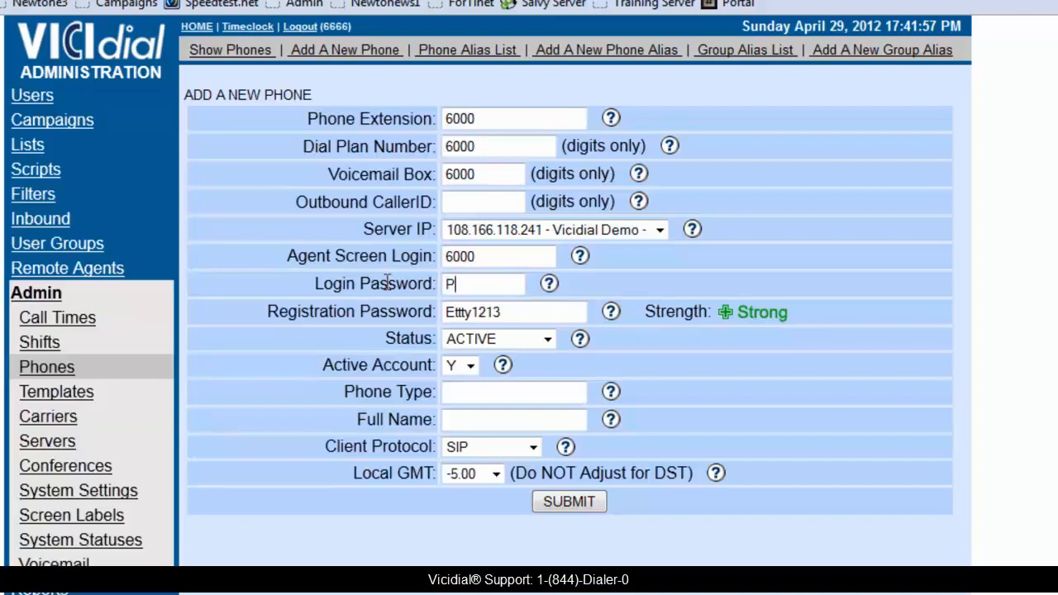
type("assword")
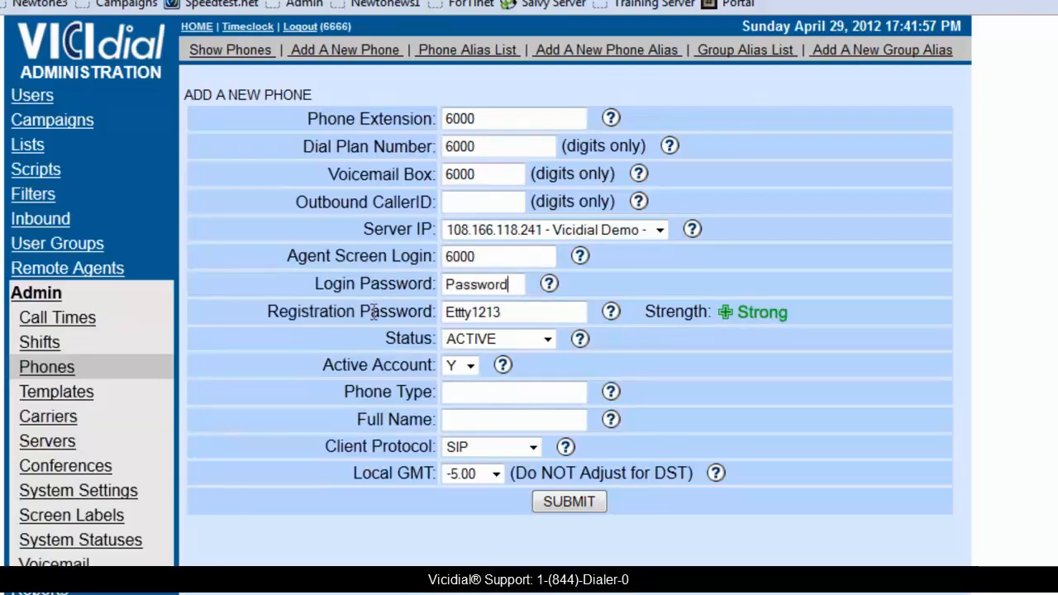
left_click_drag(262, 315, 434, 320)
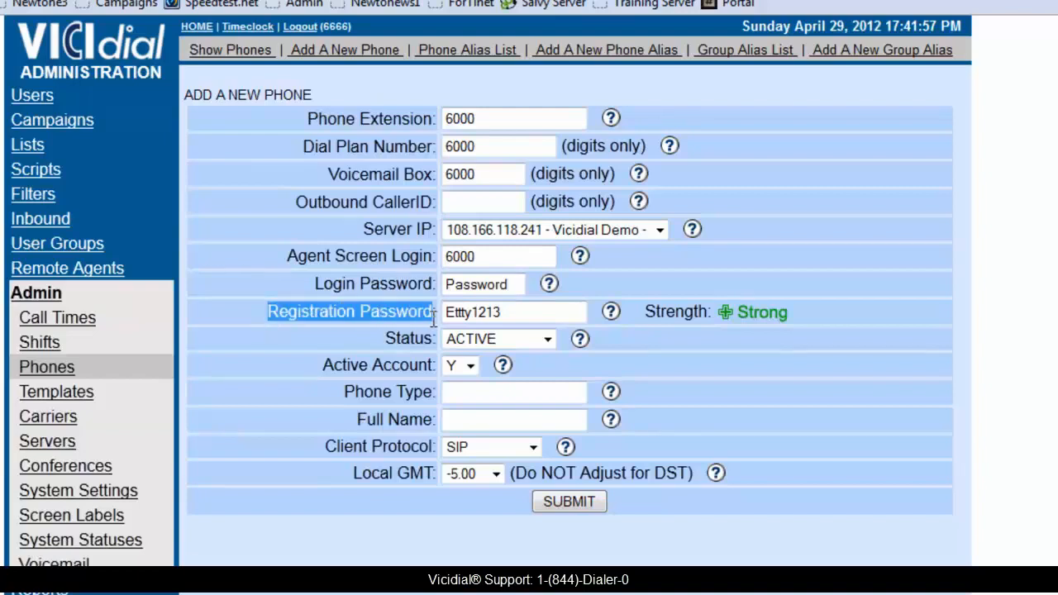
left_click_drag(510, 312, 420, 313)
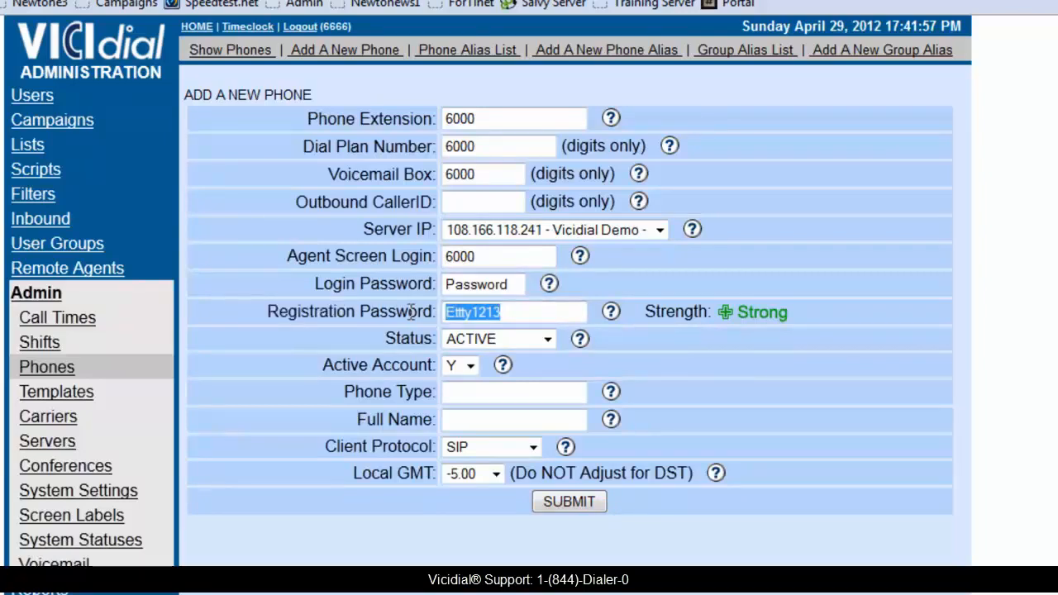
type("Password")
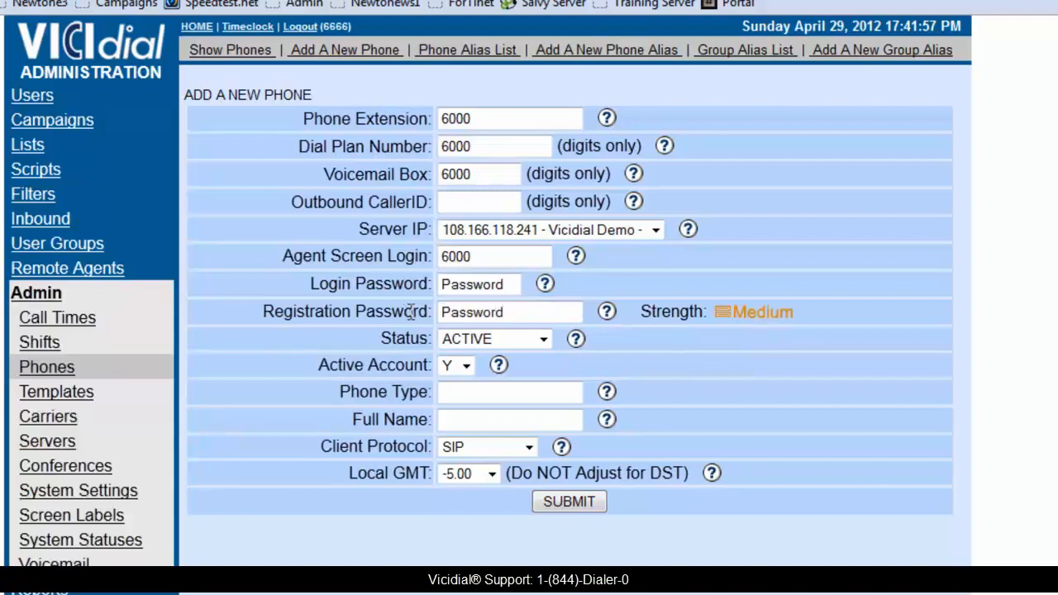
type("1234")
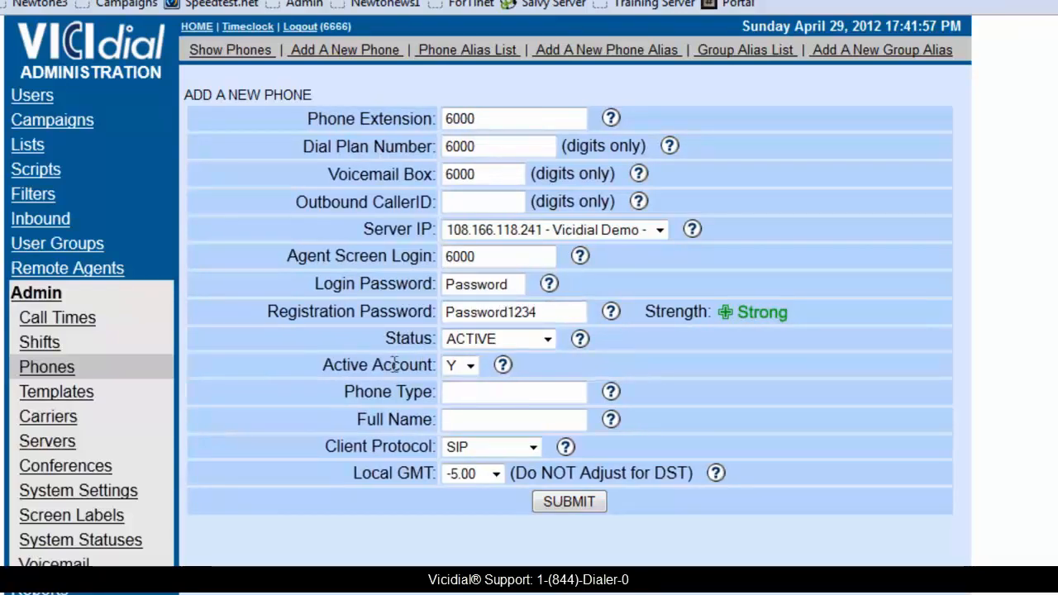
Select ACTIVE as the phone's status and Y for its active account.
left_click(453, 340)
left_click(453, 340)
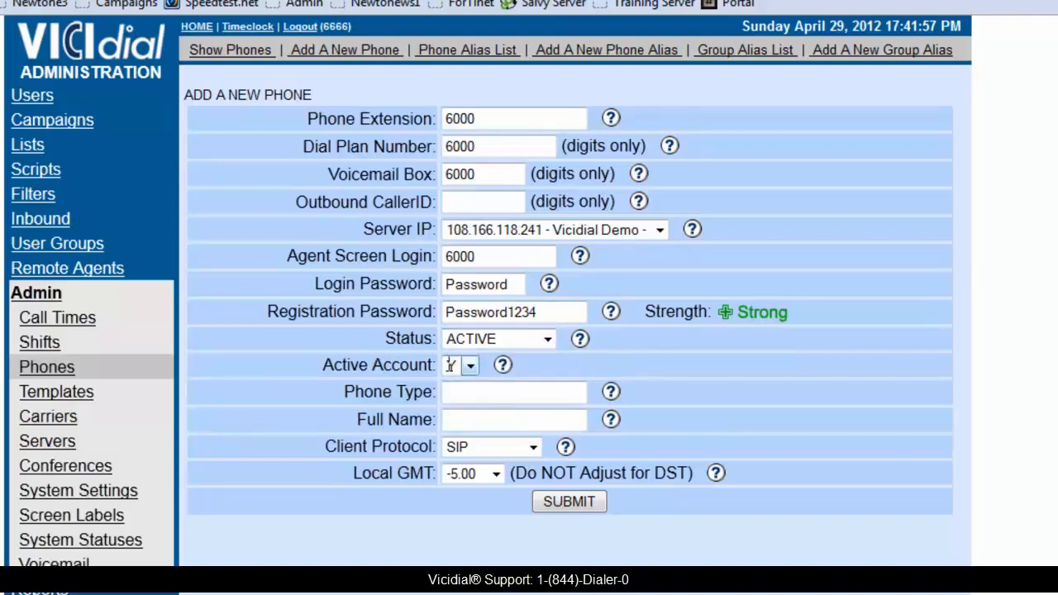
left_click(471, 365)
left_click(453, 386)
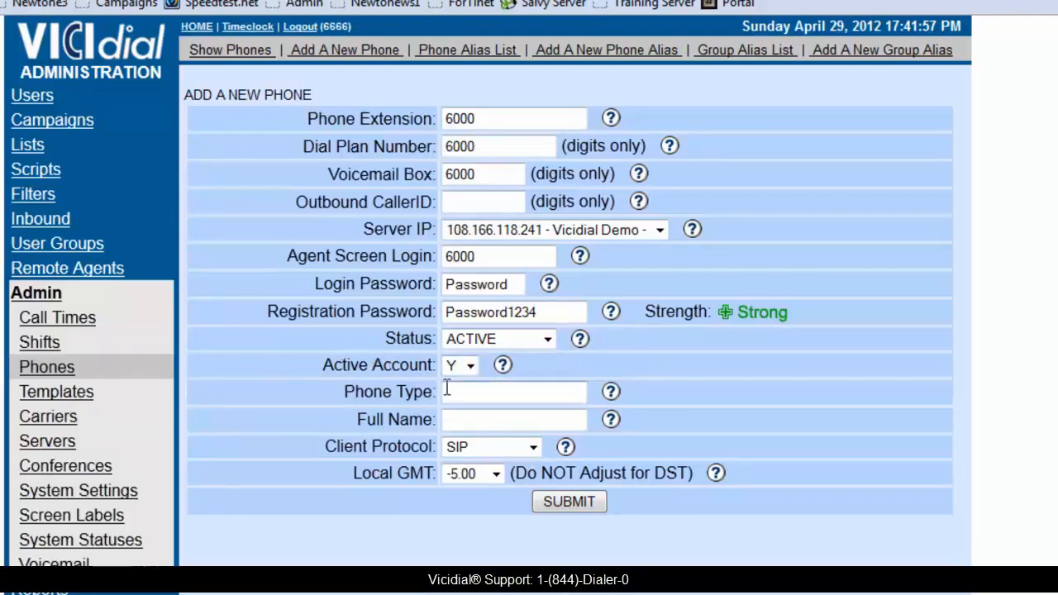
Enter Test Extension as the phone's full name and submit the new phone.
left_click(465, 421)
type("Test")
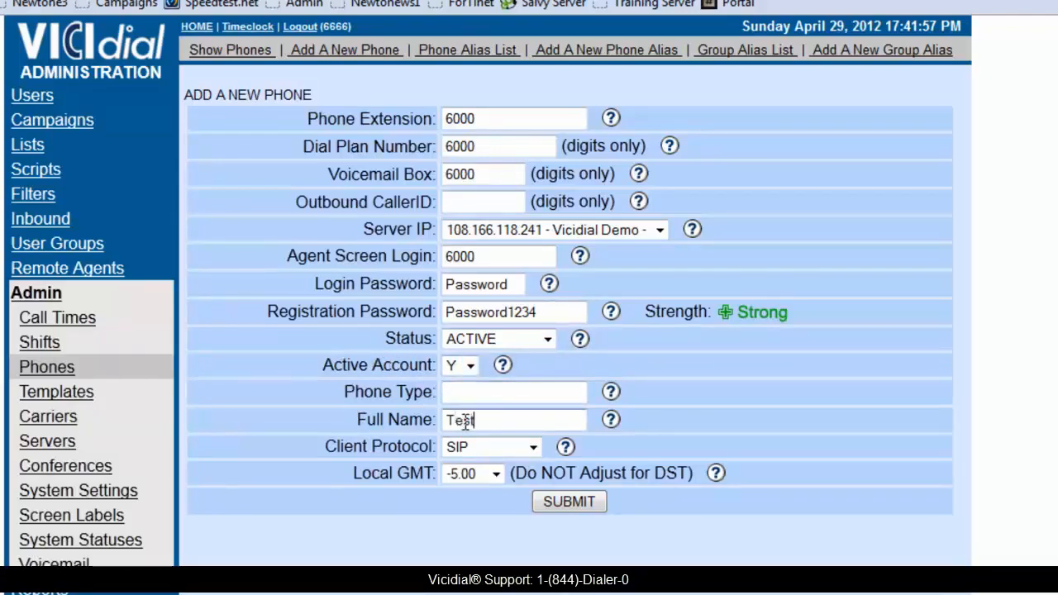
type(" Extension")
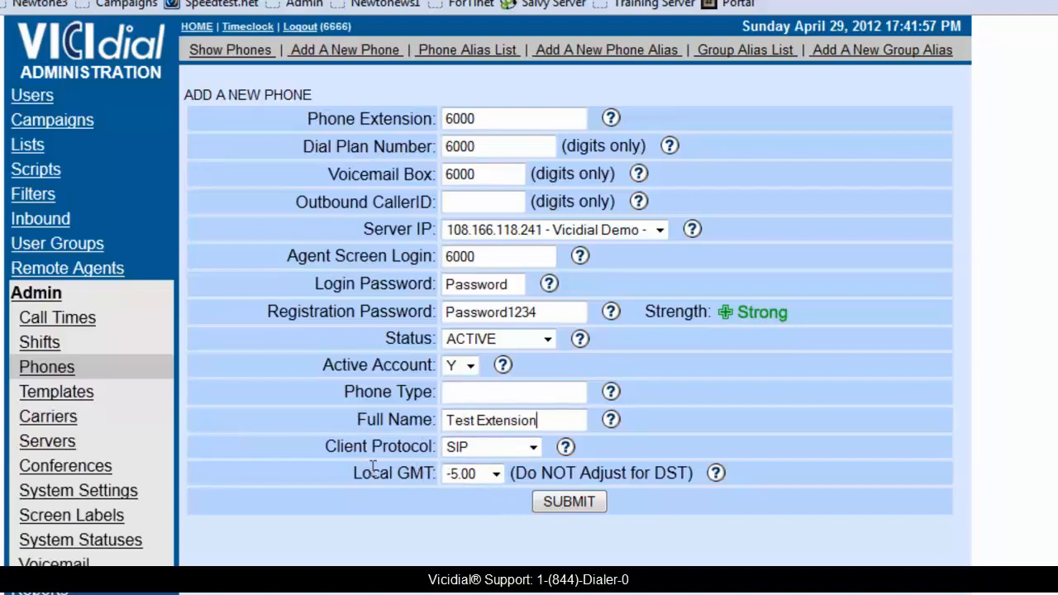
left_click(550, 503)
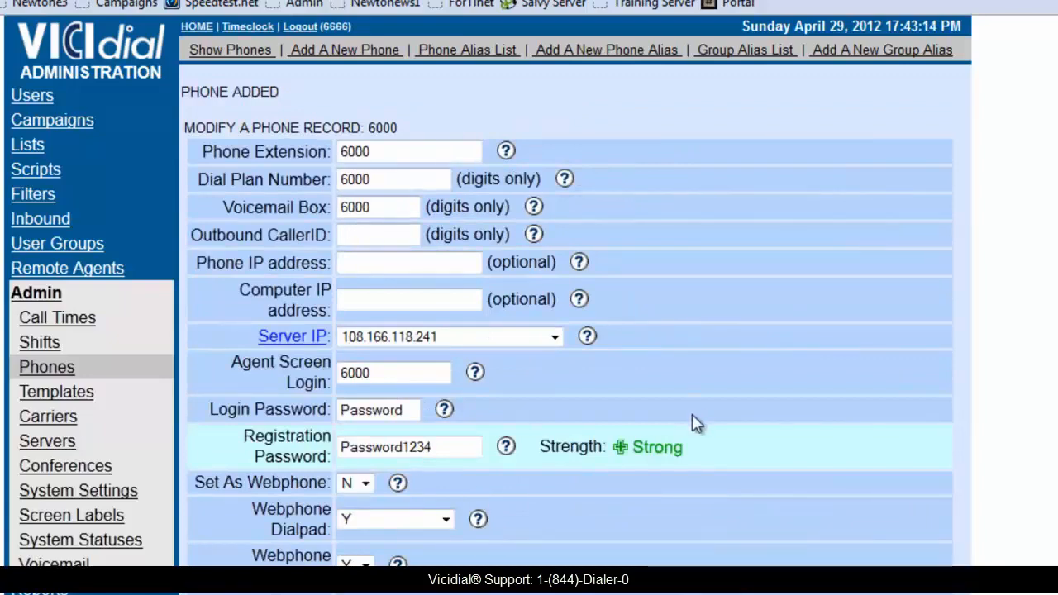
Enter 729 as the allowed codec in the record of phone 6000.
scroll(416, 248, "down", 20)
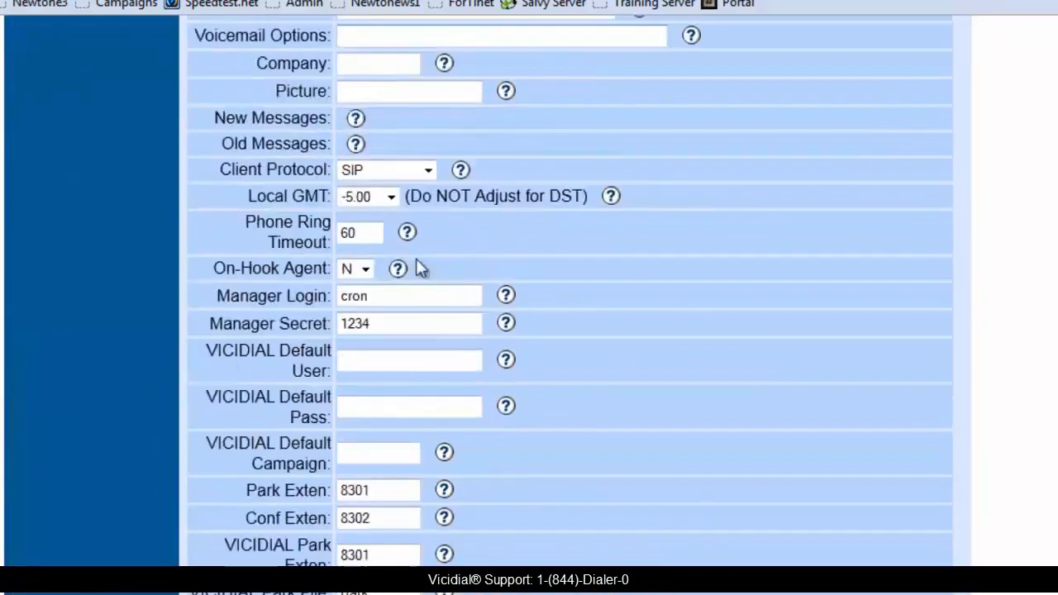
scroll(408, 240, "down", 8)
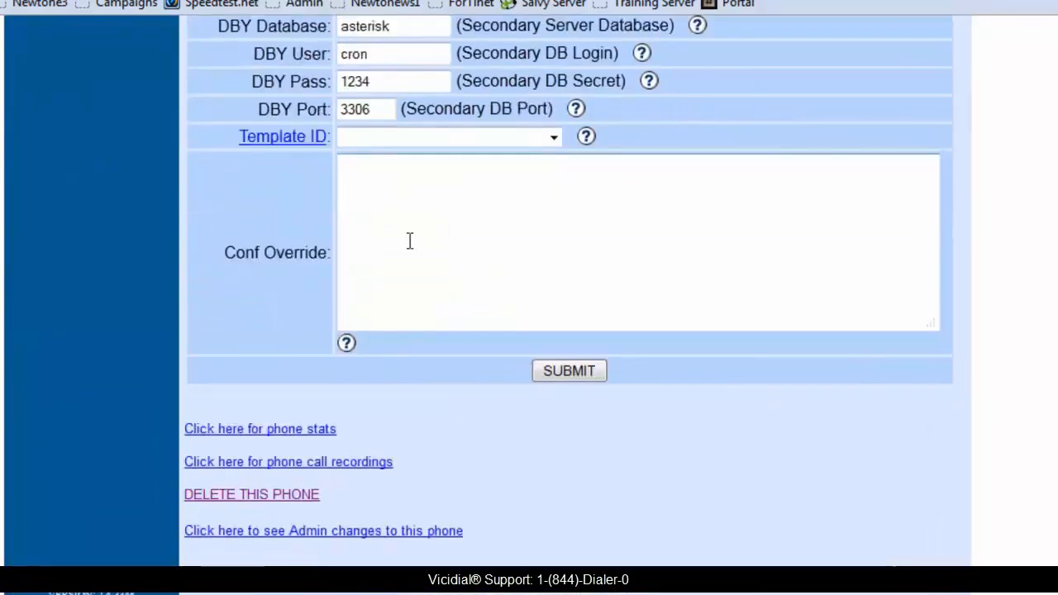
scroll(407, 239, "up", 16)
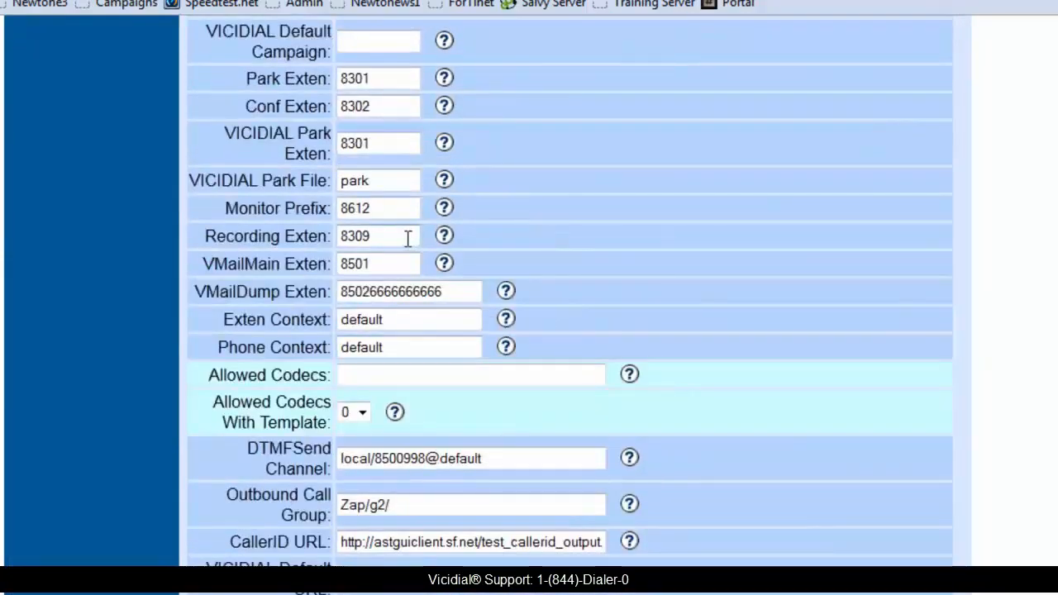
scroll(409, 240, "up", 5)
scroll(405, 239, "down", 7)
scroll(402, 238, "down", 3)
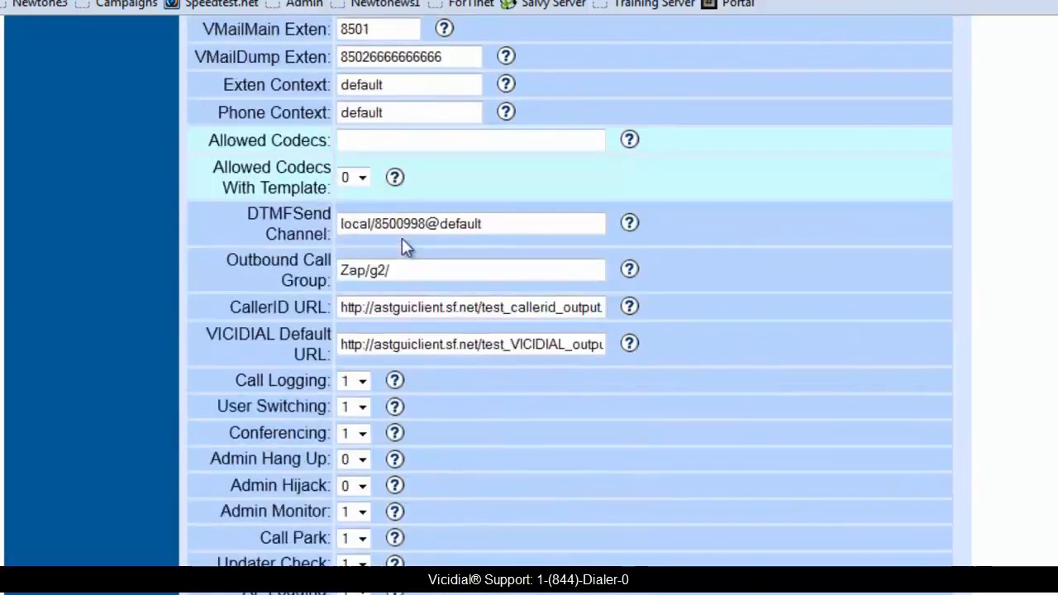
scroll(402, 238, "up", 3)
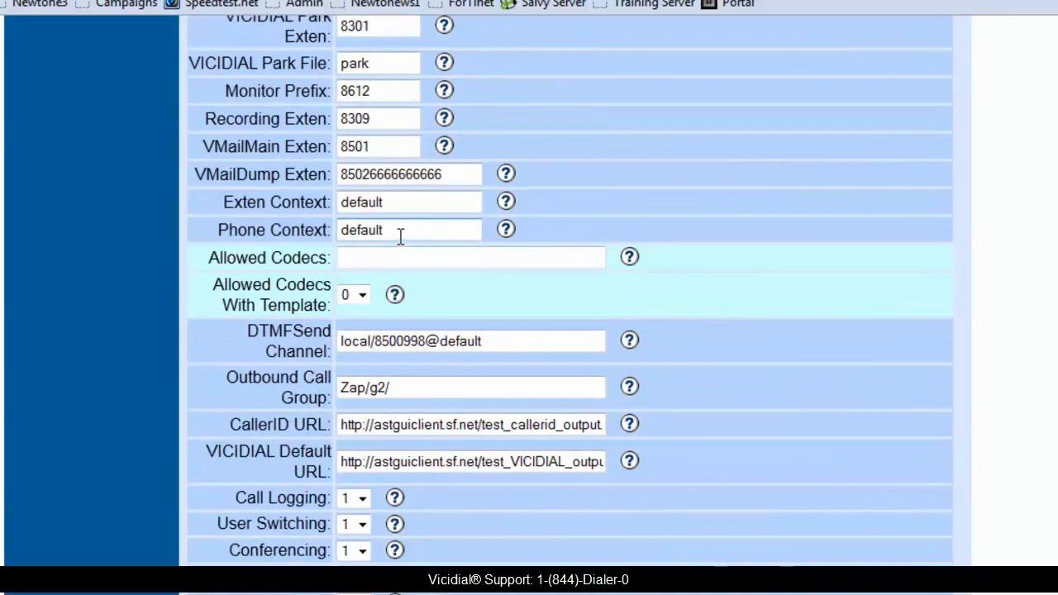
left_click(358, 262)
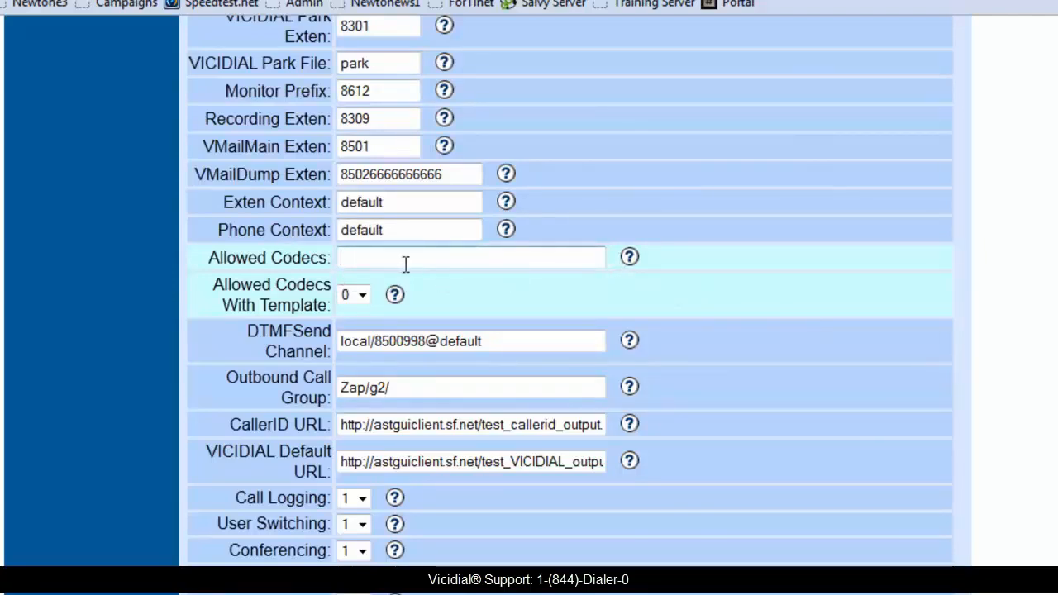
type("729; gsm")
key("BackSpace")
key("BackSpace")
key("BackSpace")
key("BackSpace")
key("BackSpace")
key("BackSpace")
key("BackSpace")
key("BackSpace")
Submit the modified record of phone 6000.
scroll(373, 303, "down", 3)
scroll(339, 306, "down", 18)
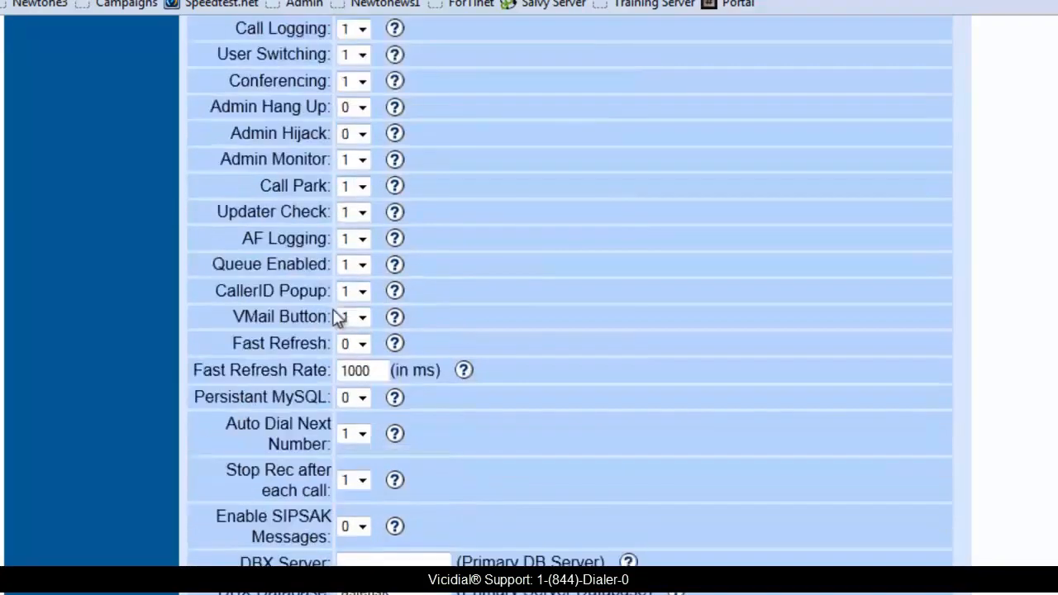
scroll(324, 312, "down", 6)
scroll(324, 311, "down", 3)
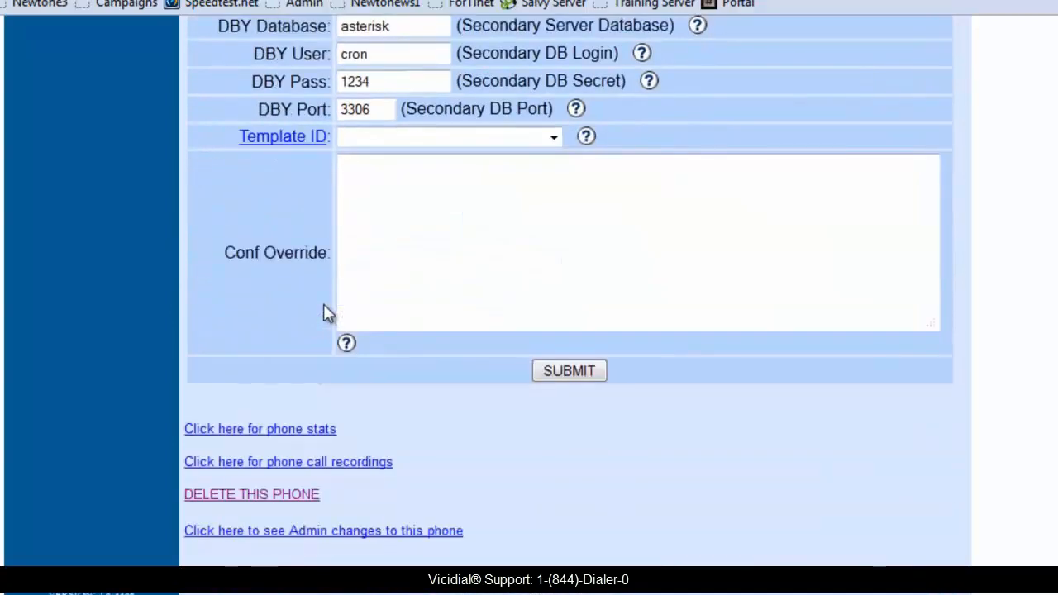
left_click(549, 371)
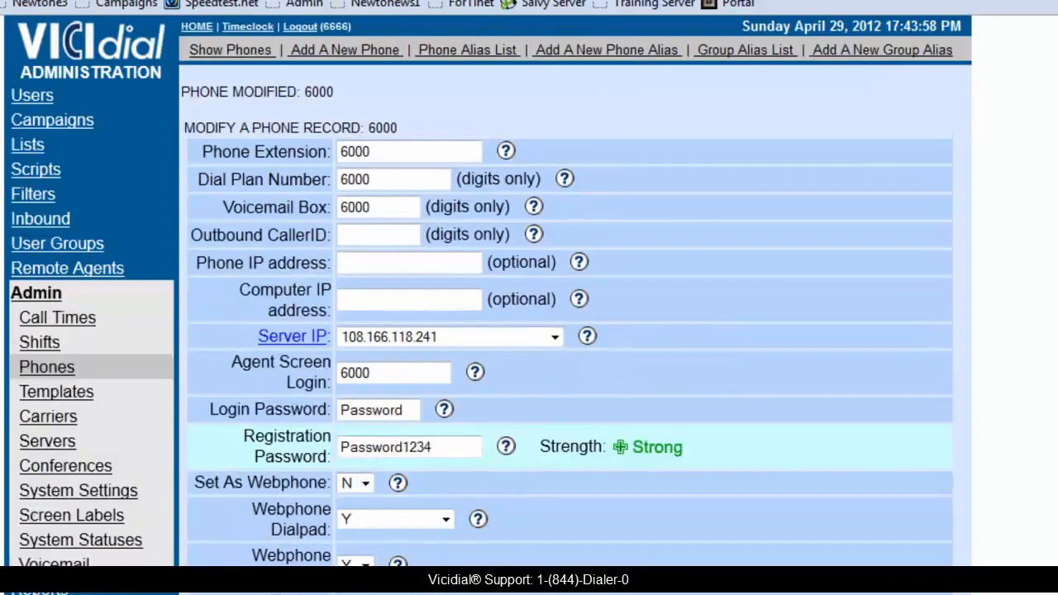
Switch to the Bria Professional softphone and open Account 6 from its account settings for editing.
left_click(331, 593)
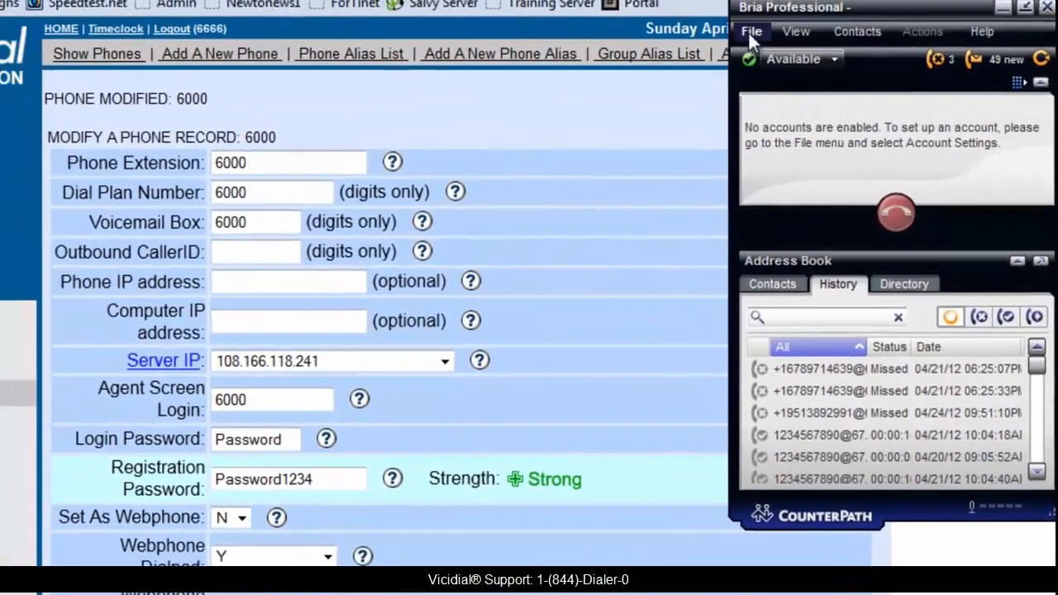
left_click(737, 18)
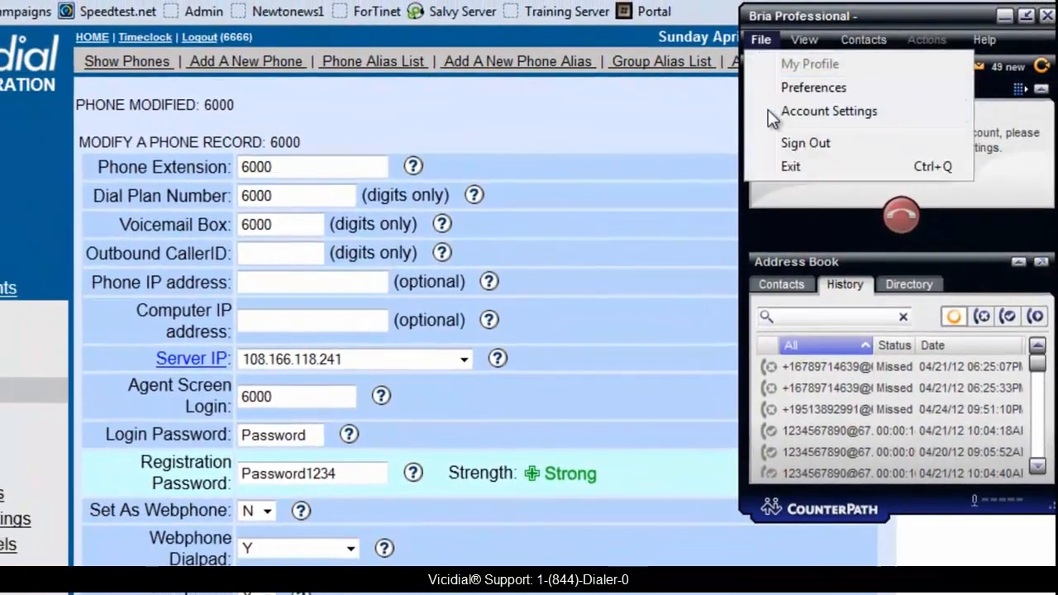
left_click(773, 116)
left_click(261, 200)
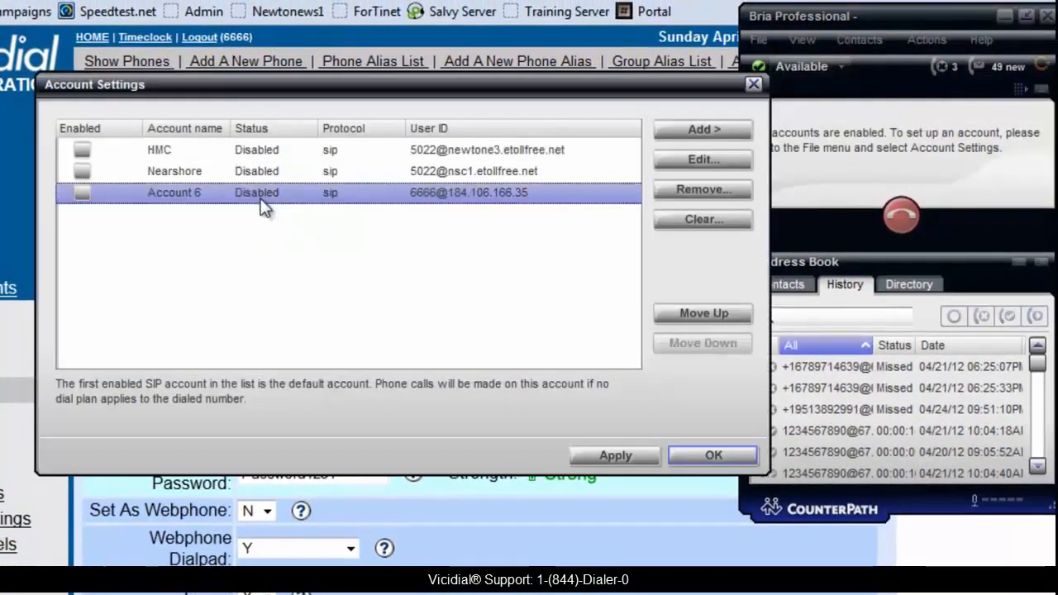
double_click(261, 199)
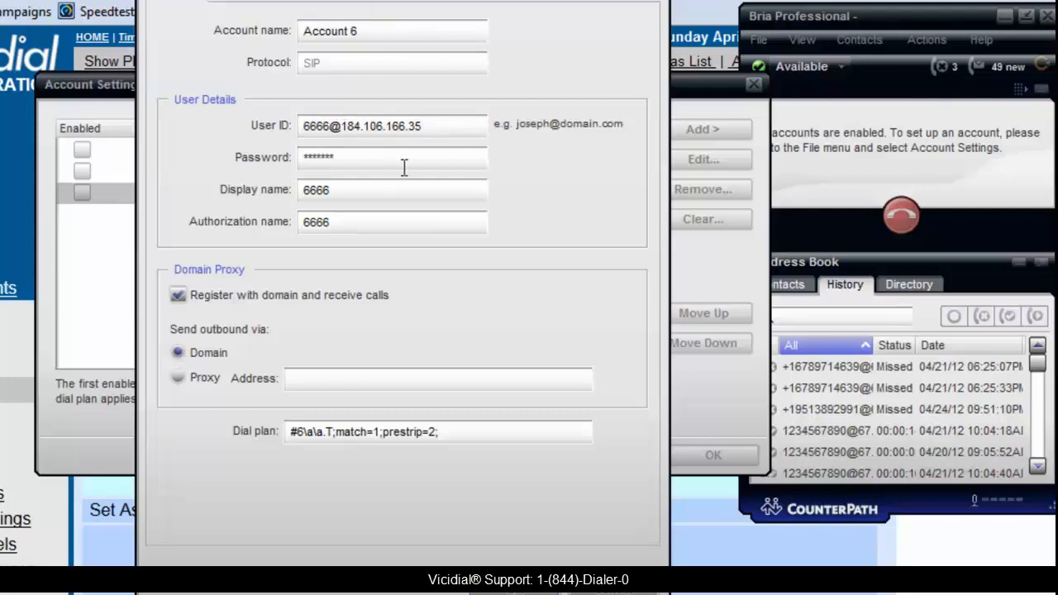
left_click_drag(428, 125, 300, 122)
type("600")
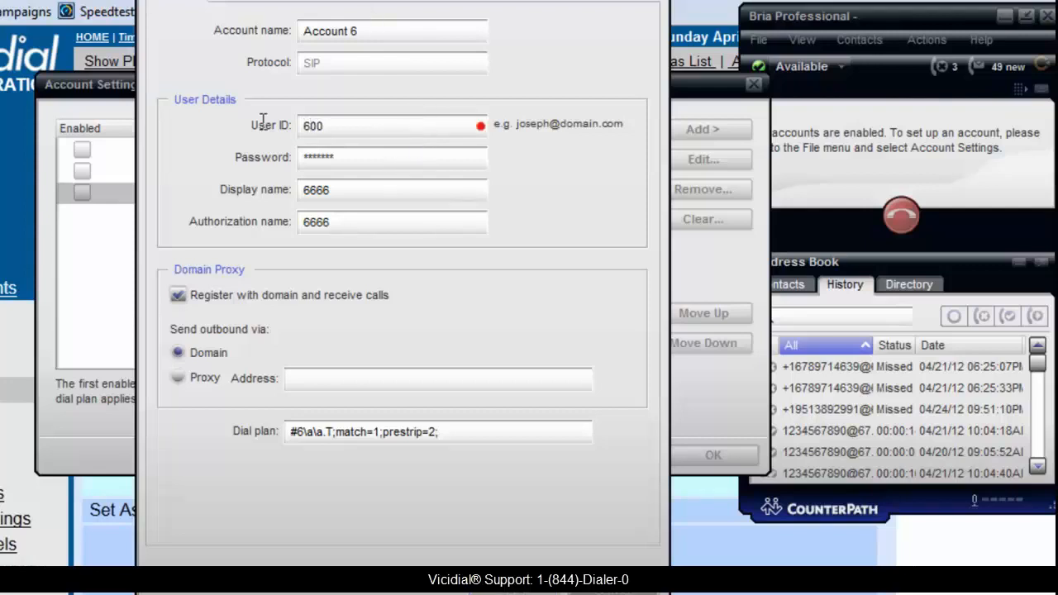
type("0@")
type("vicidial")
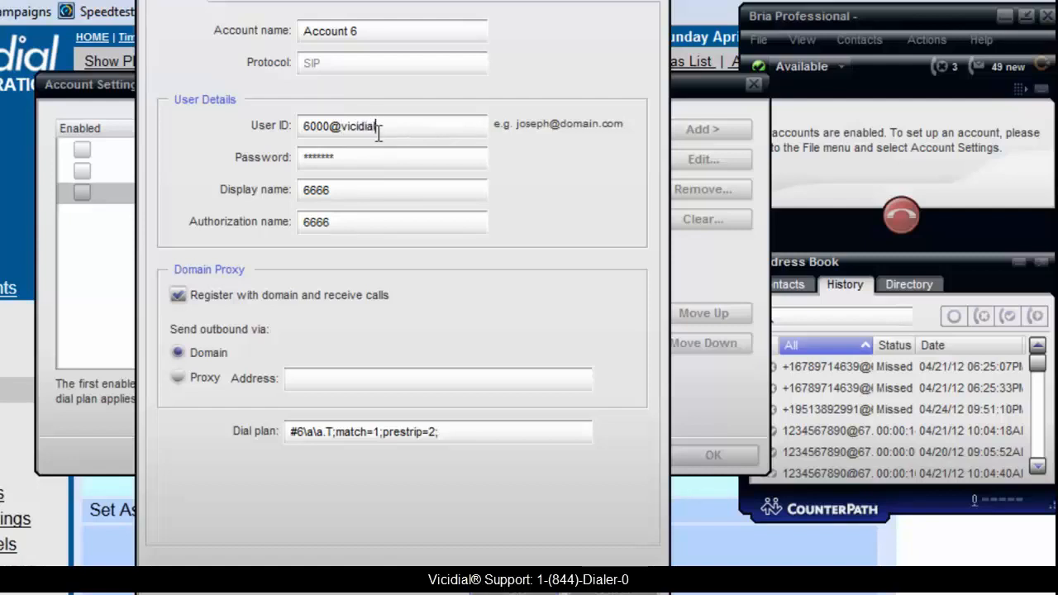
type("s")
type("emo")
type(".etoll")
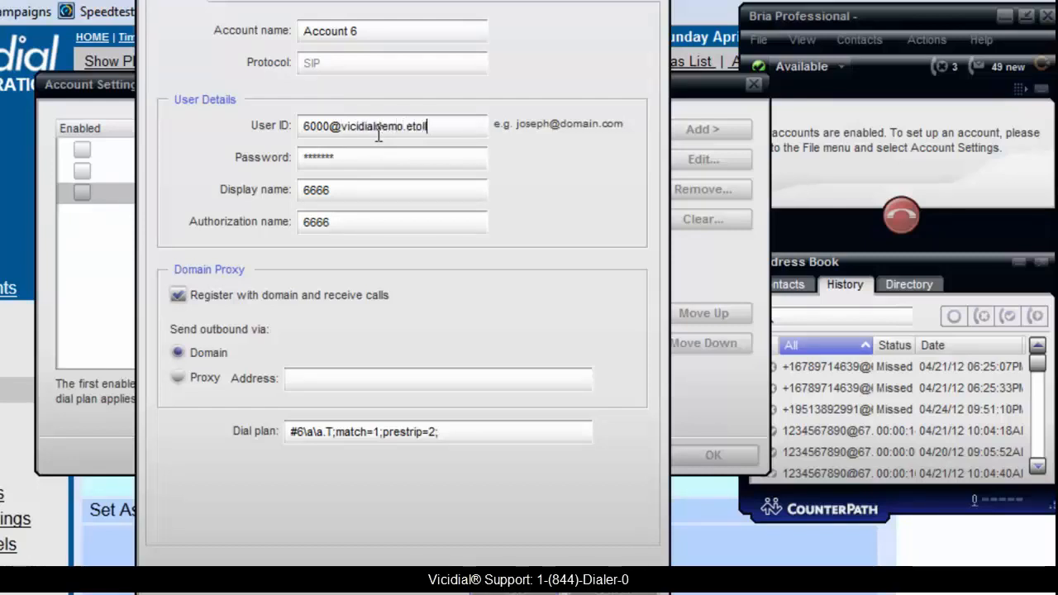
type("free.net")
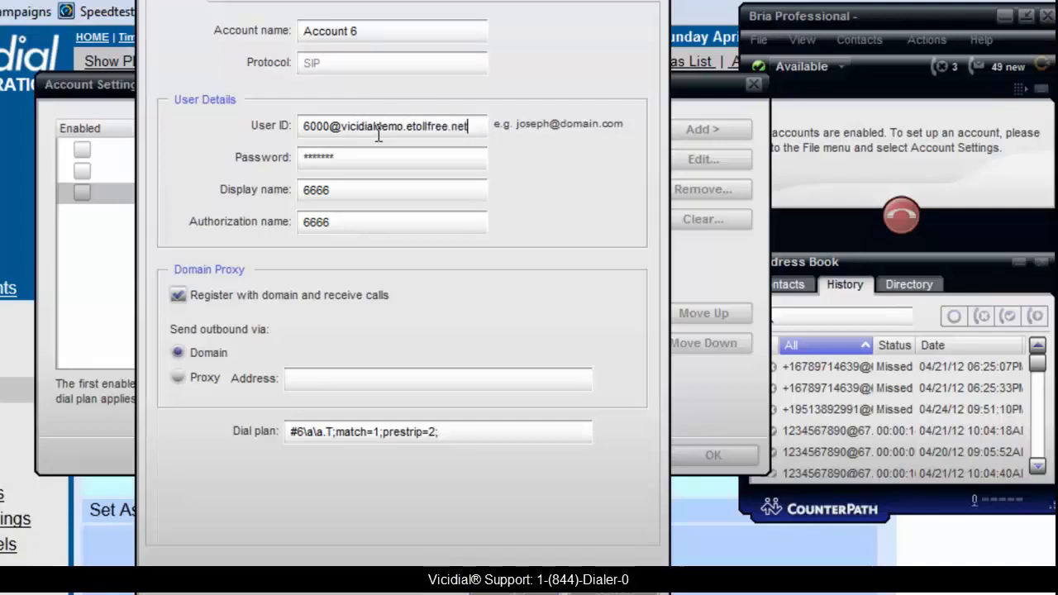
Enter the account password and set both the display name and the authorization name to 6000.
key("Tab")
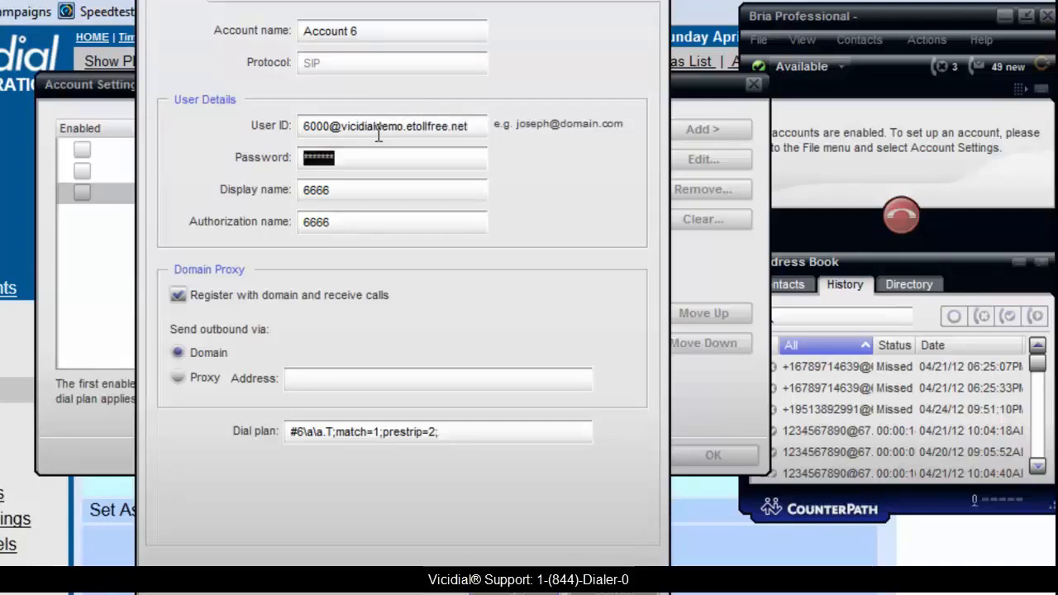
type("te")
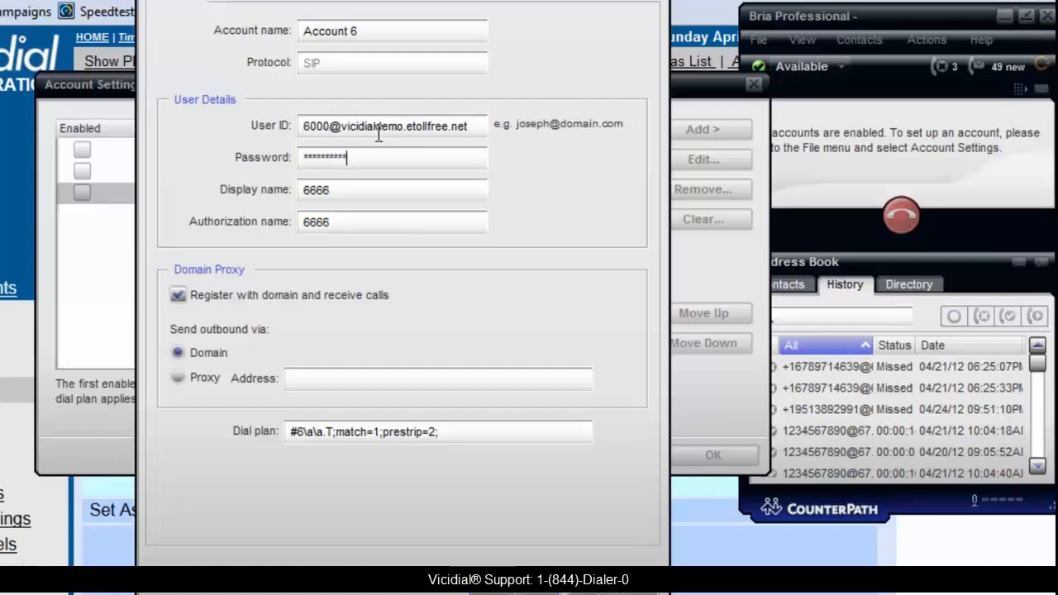
left_click_drag(388, 189, 297, 190)
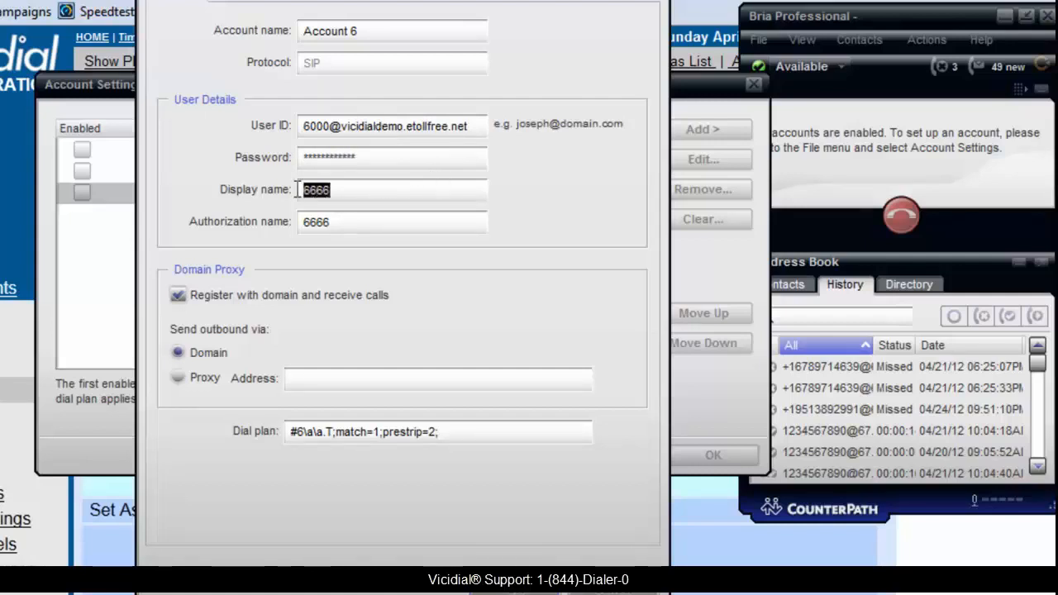
type("6000")
key("Tab")
type("6")
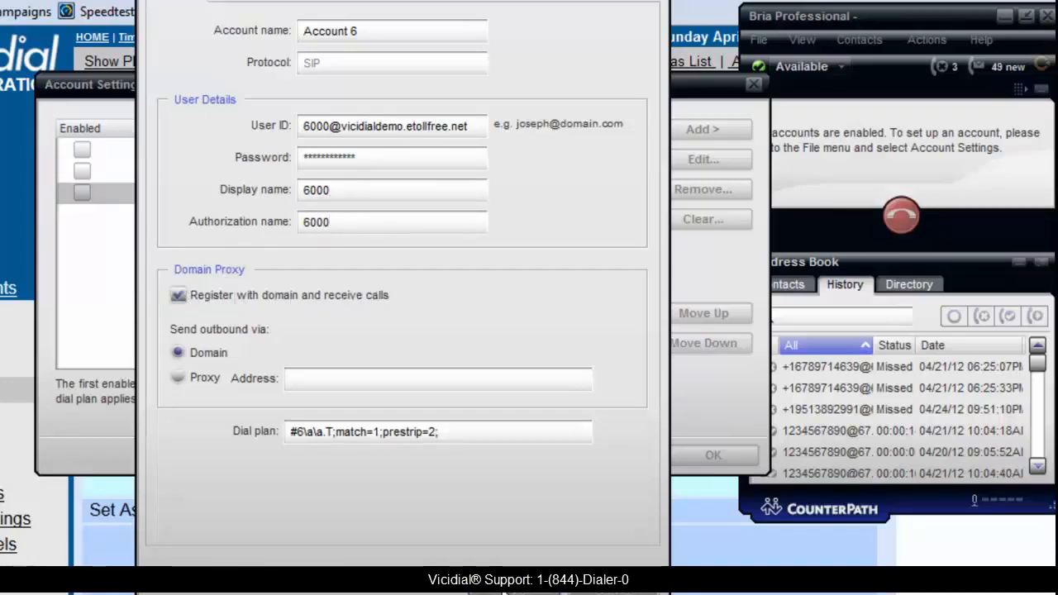
Save the edited account, enable Account 6 and apply the account settings.
left_click(501, 584)
left_click(82, 193)
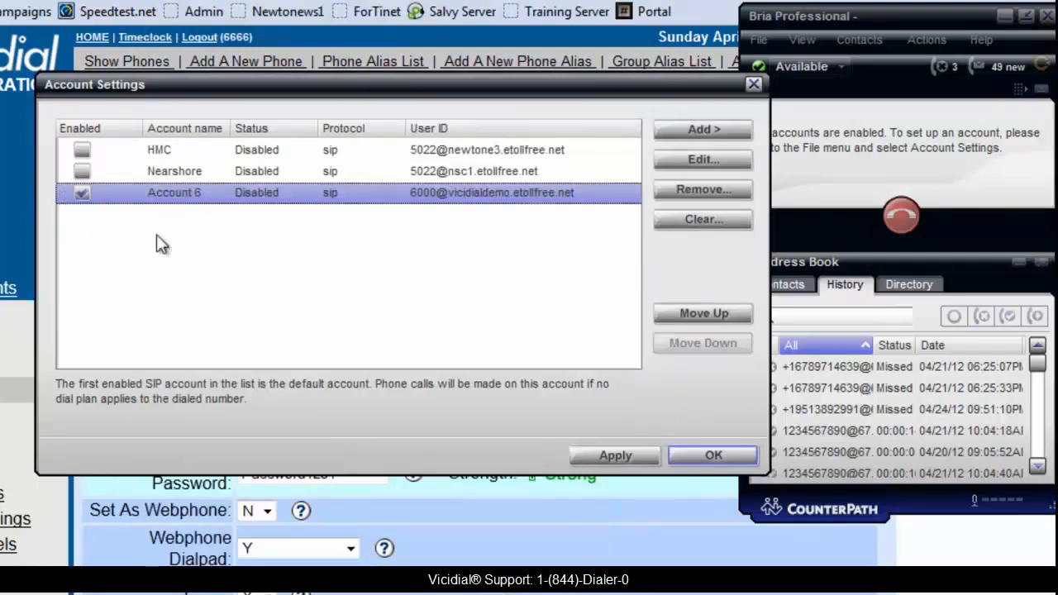
left_click(639, 451)
left_click(700, 456)
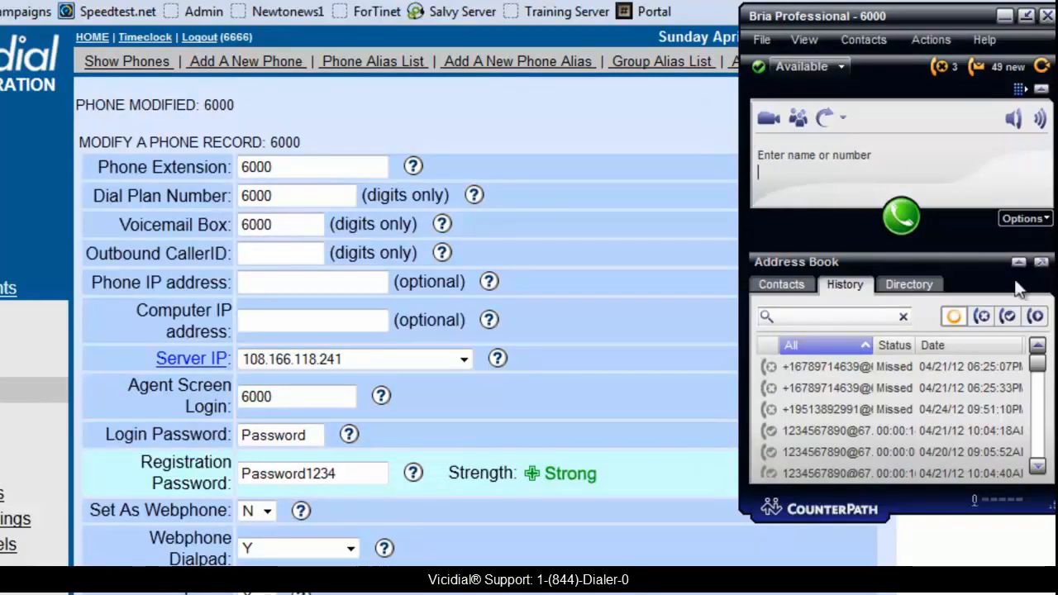
Return to the VICIdial administration and open the Bulk Phone Insert Page from the admin utilities of the reports.
key("ctrl+v")
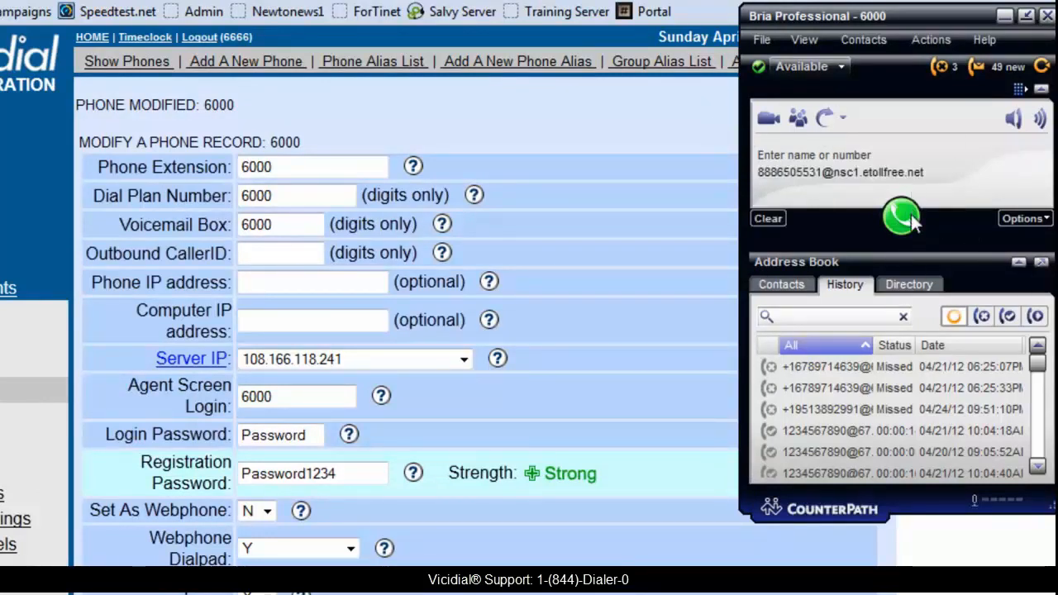
left_click(1004, 15)
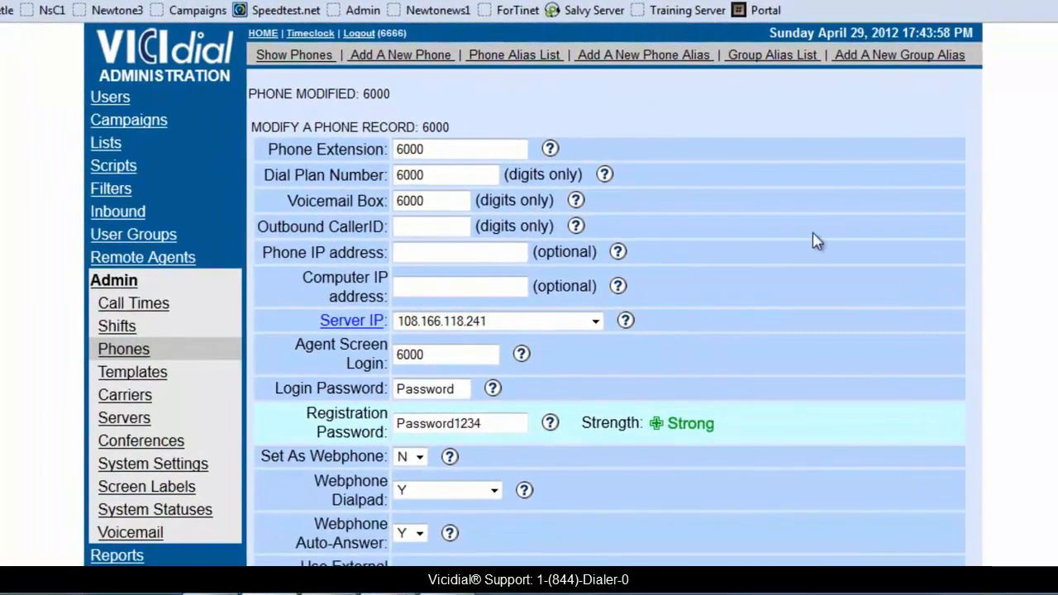
scroll(499, 308, "down", 4)
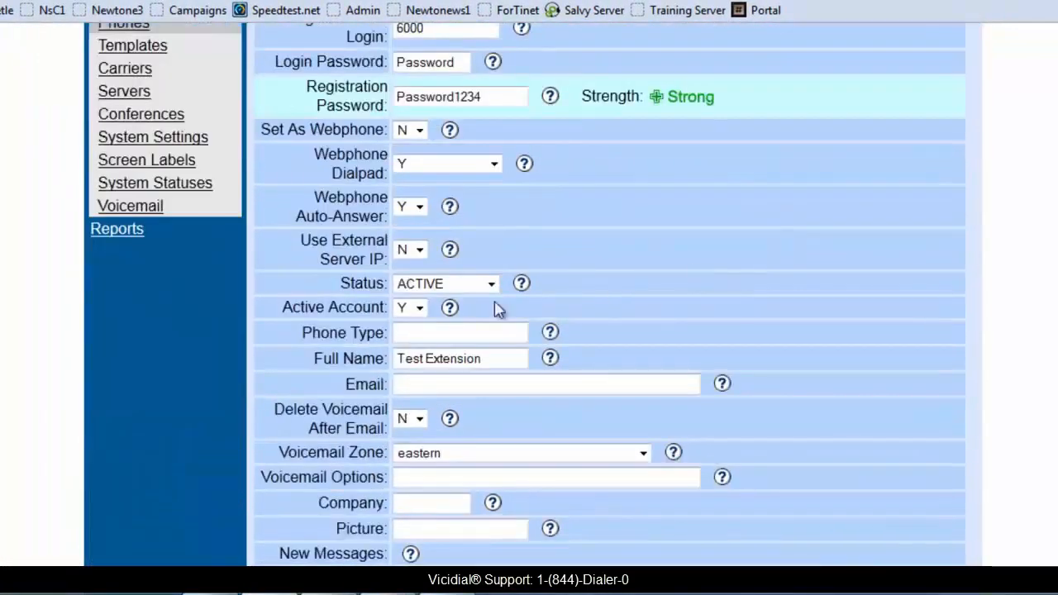
left_click(115, 231)
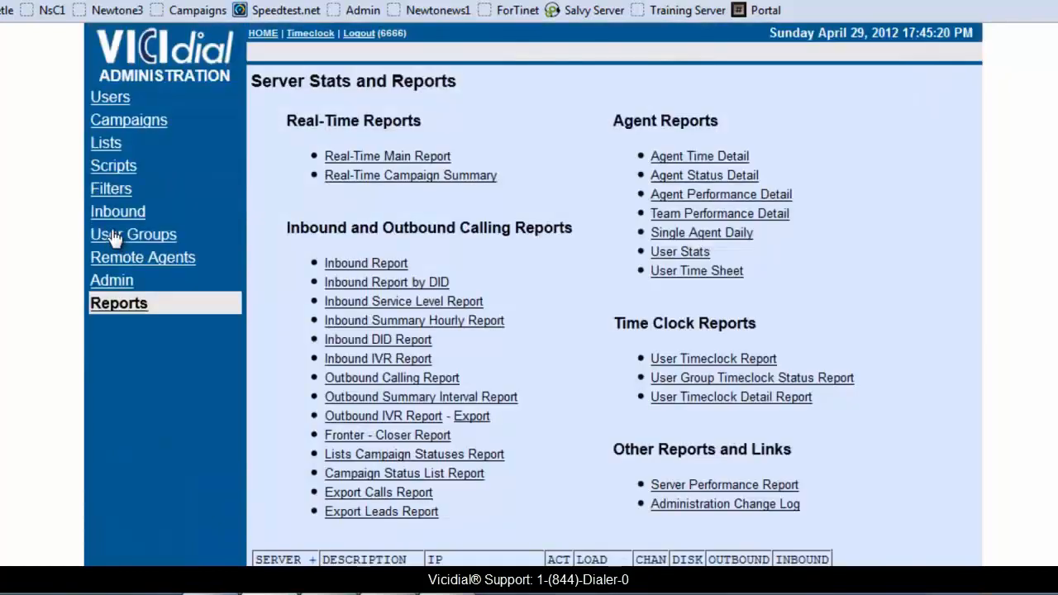
scroll(331, 248, "down", 3)
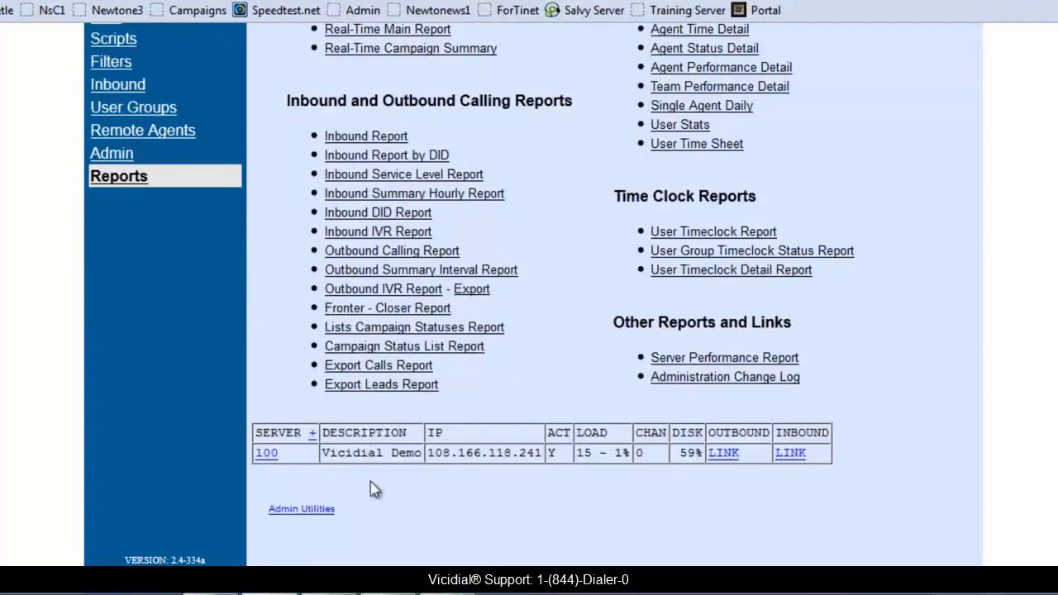
left_click(301, 510)
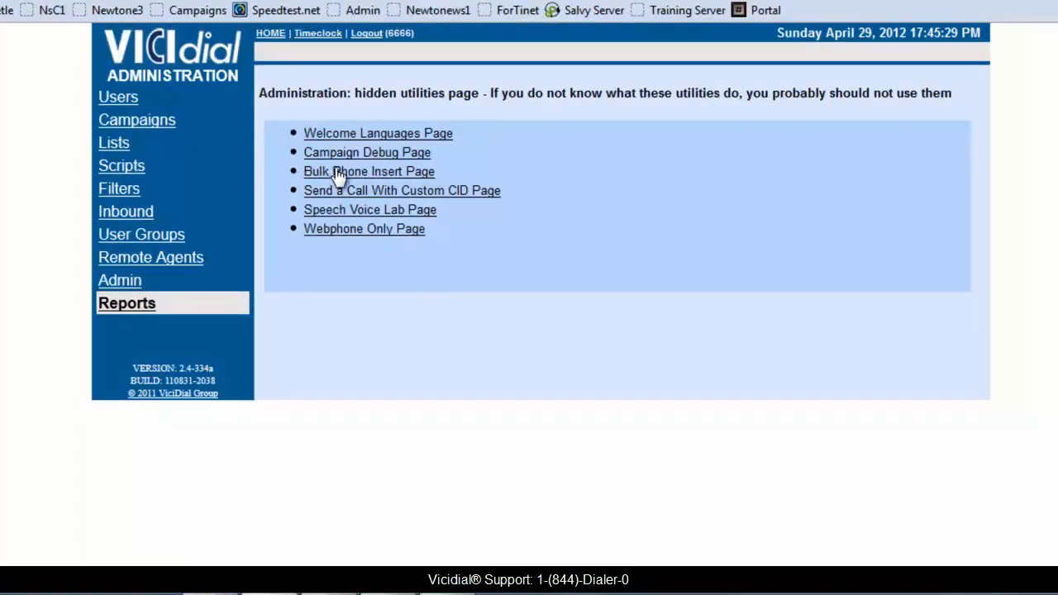
left_click(399, 172)
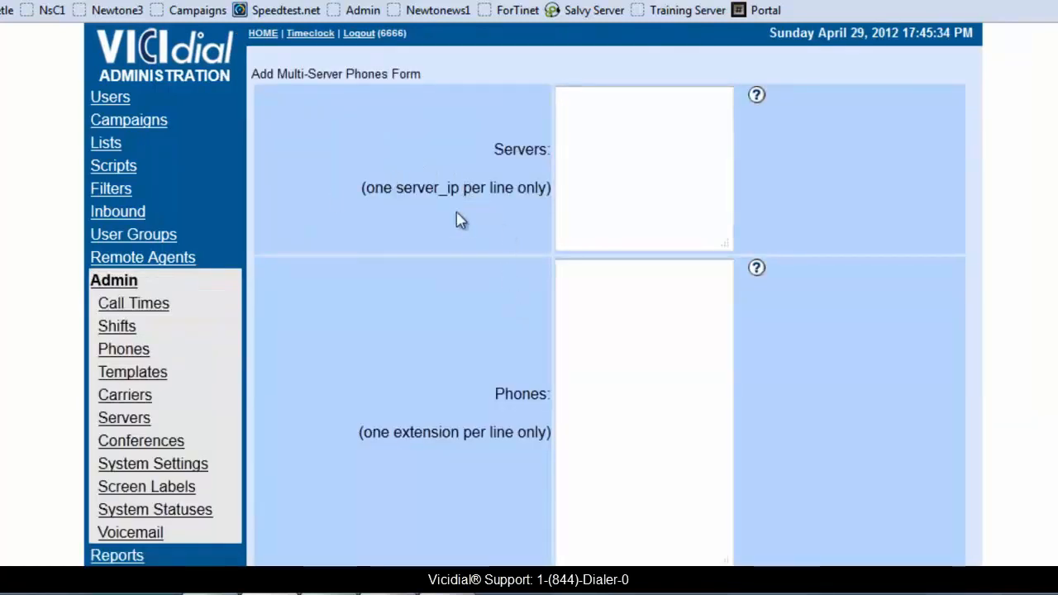
Enter vicidialdemo.etollfree.net as the server in the Add Multi-Server Phones form.
left_click(558, 96)
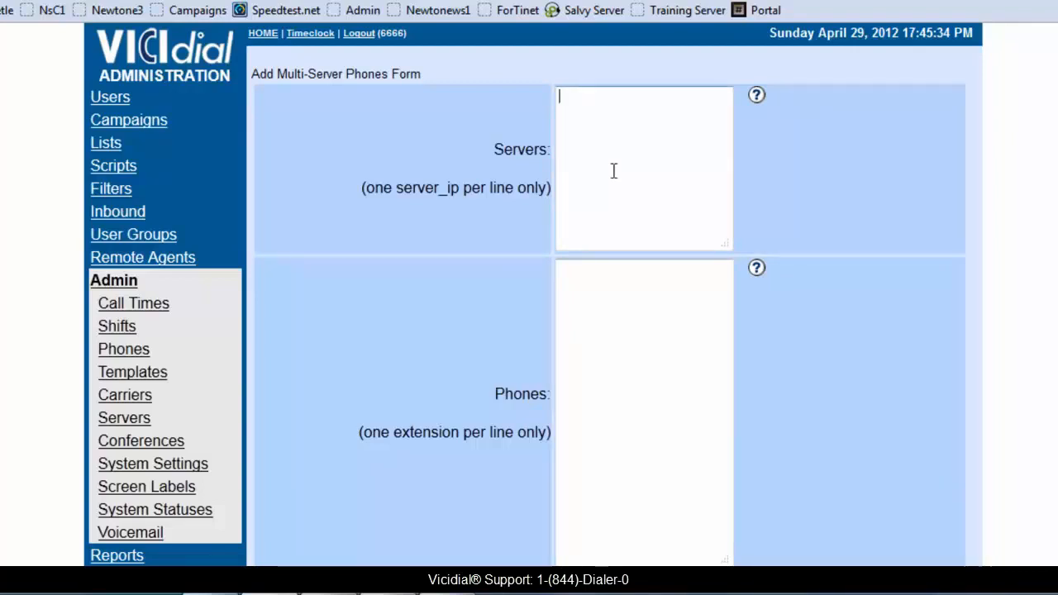
type("vicidialdemot")
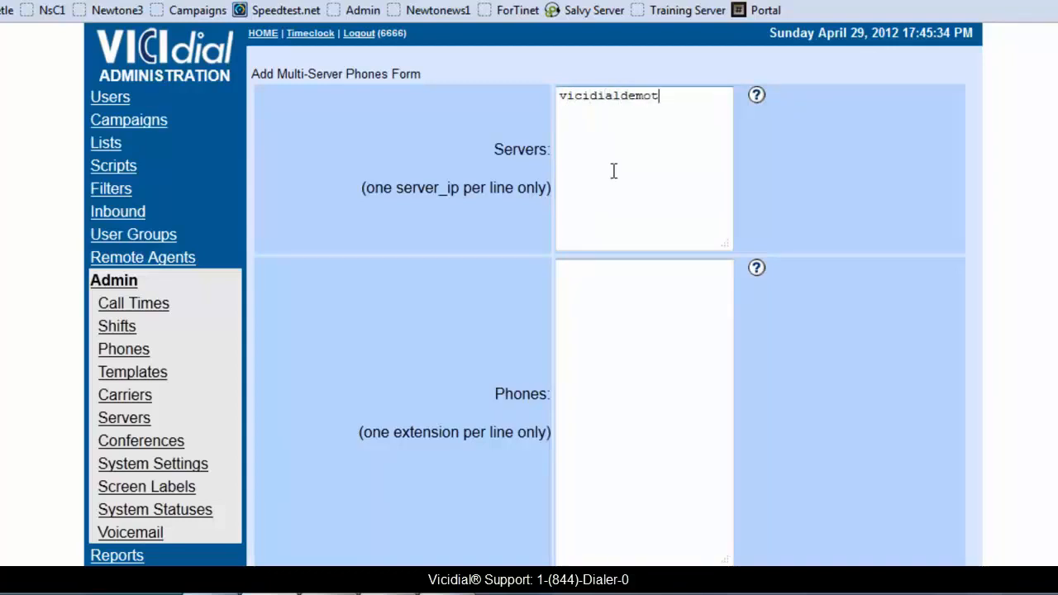
key("BackSpace")
type(".etollfree.net")
key("Return")
List extensions 6001, 6002 and 6003 as the phones to add, one per line.
left_click(592, 263)
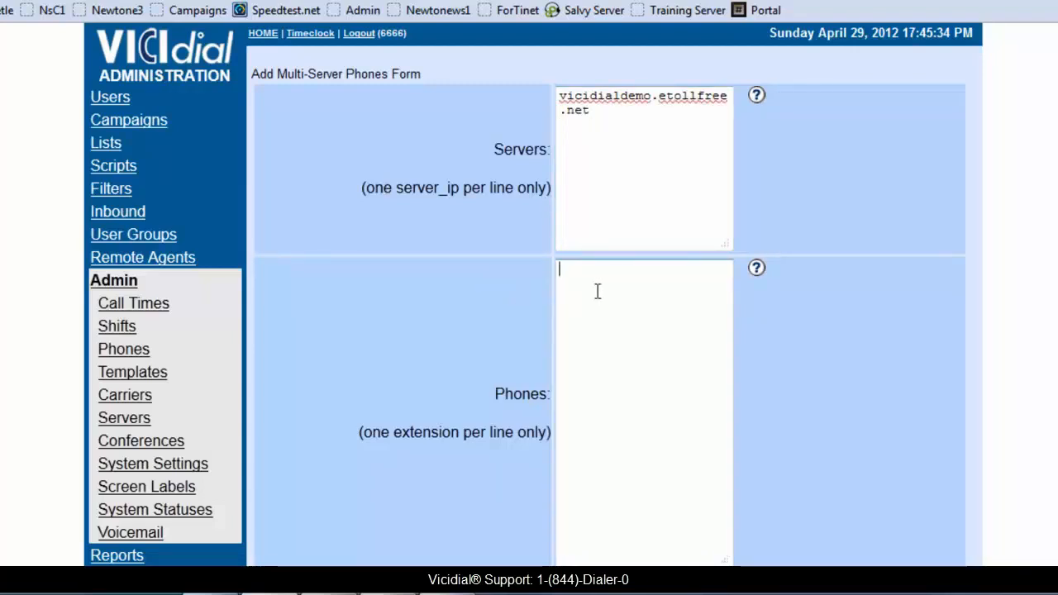
type("600")
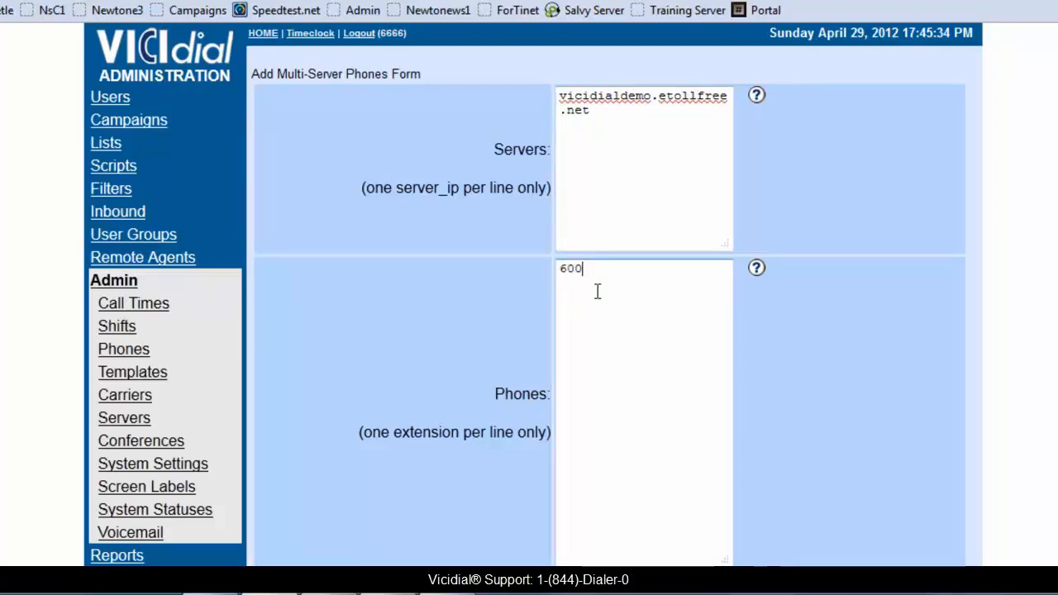
type("1 6002 ")
type("6003")
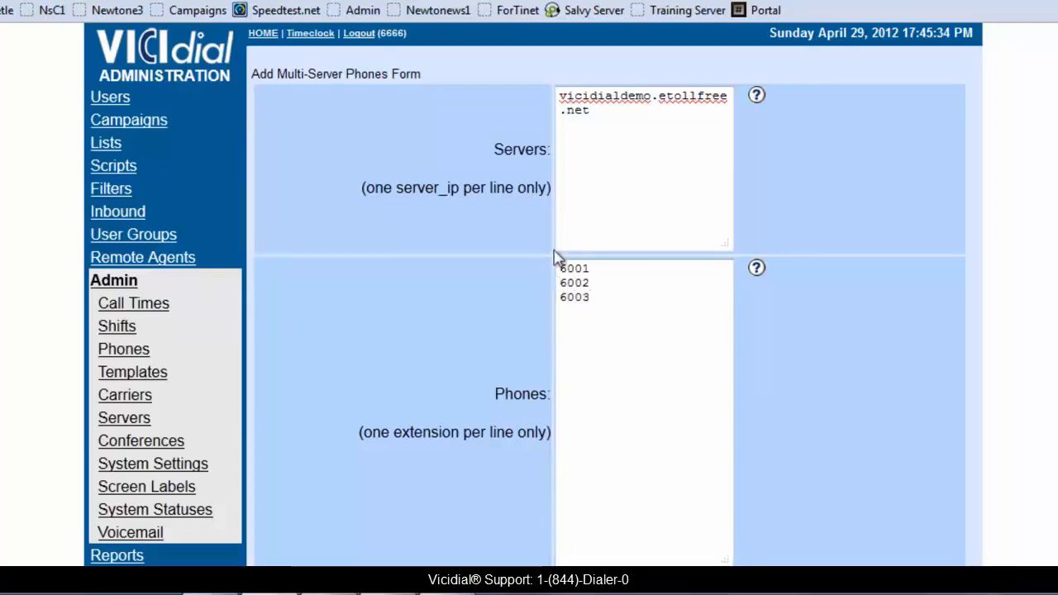
Review the form's remaining password, alias, client protocol and local GMT settings.
scroll(640, 179, "down", 3)
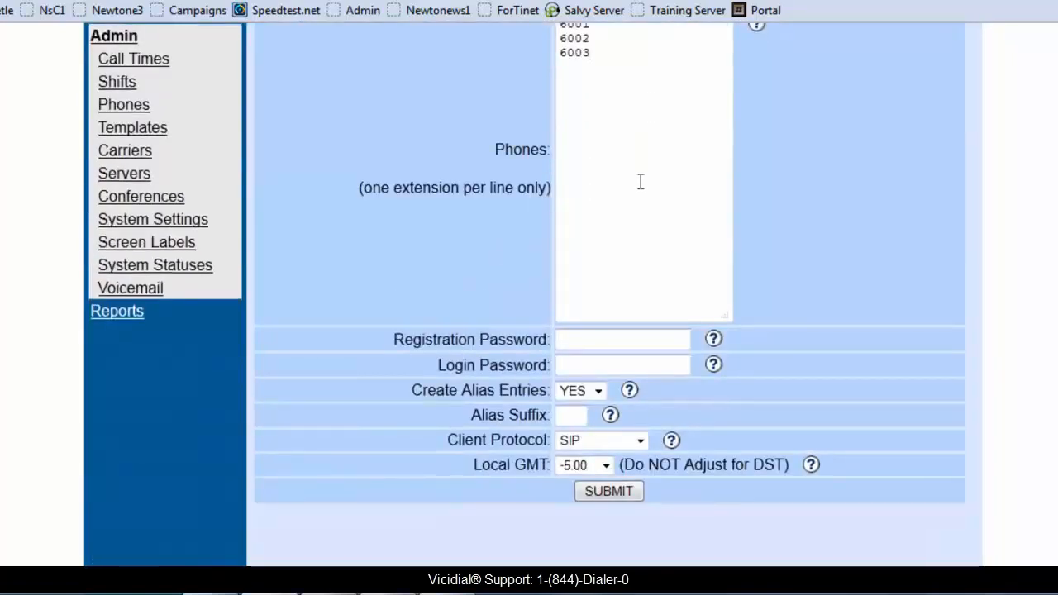
left_click(592, 364)
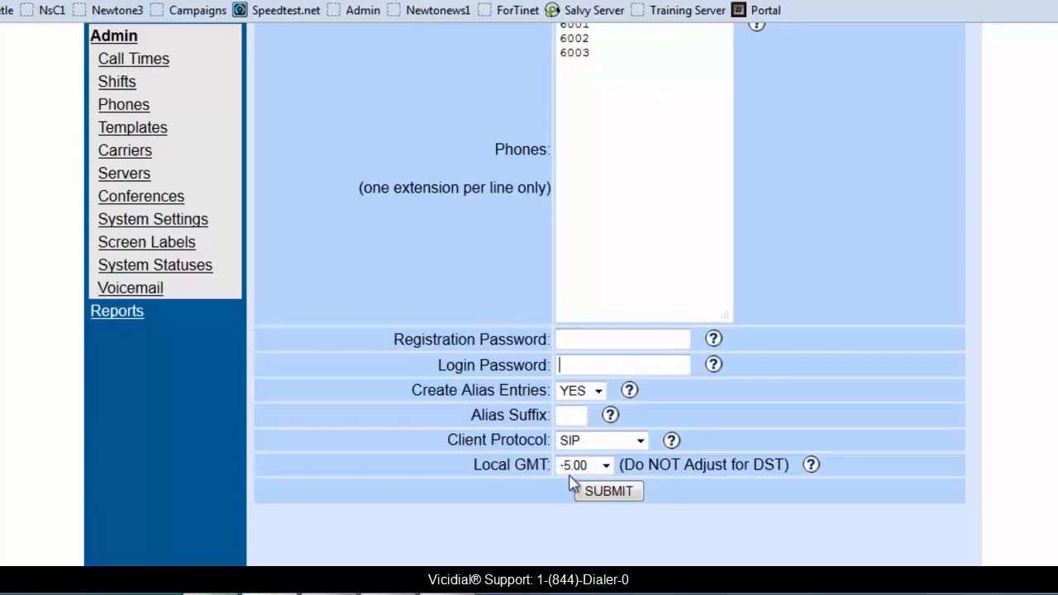
scroll(307, 309, "up", 3)
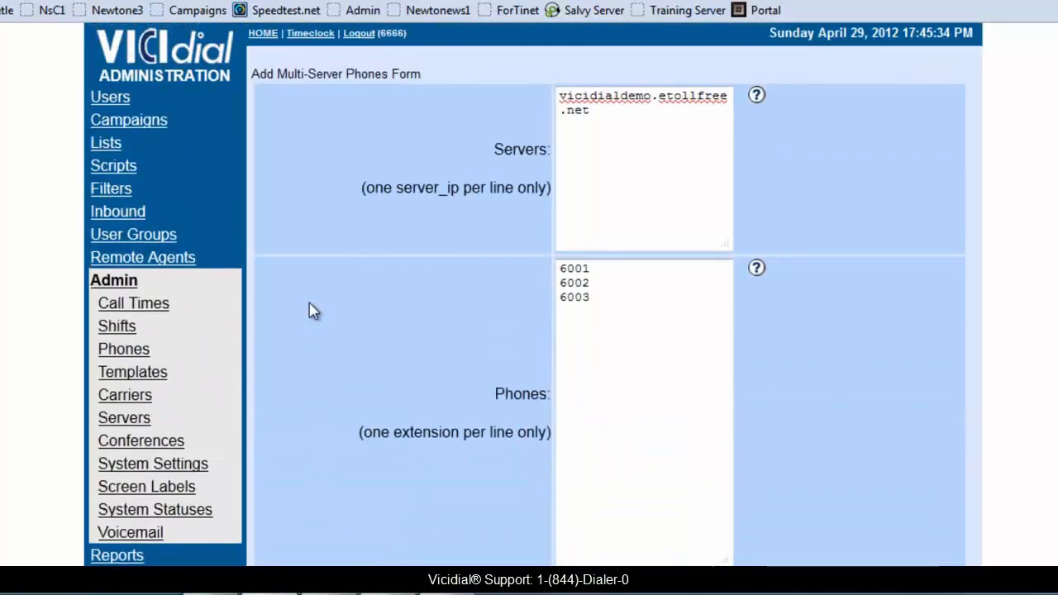